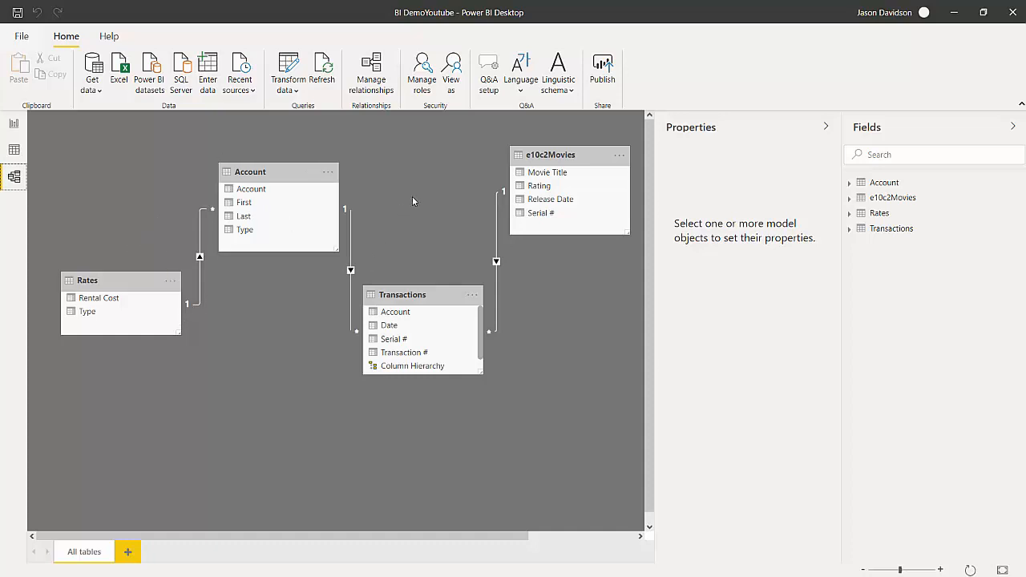
# Review the data rows and fields of the Transactions, Rates, e10c2Movies and Account tables.
pyautogui.click(14, 150)
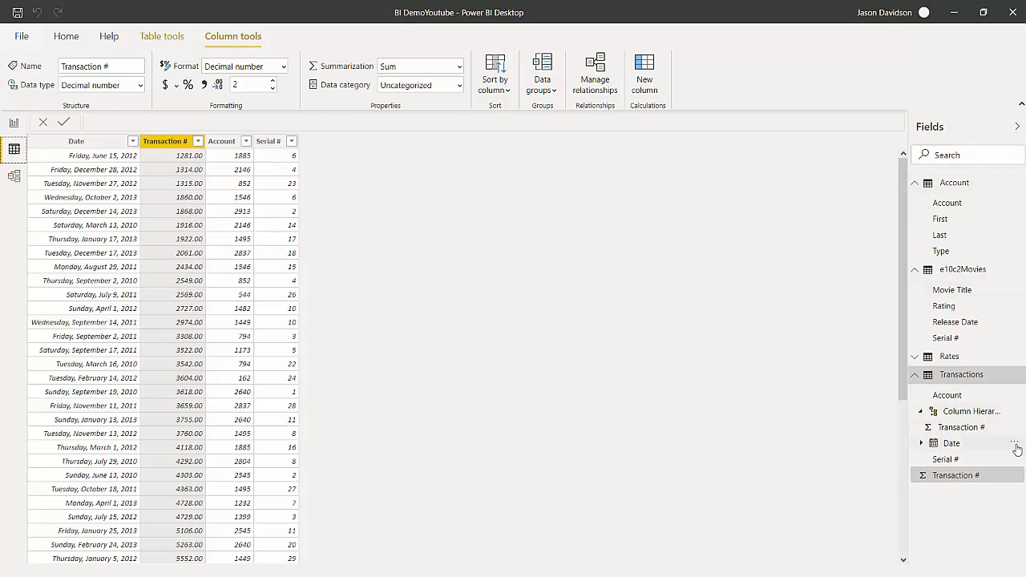
pyautogui.click(915, 376)
pyautogui.click(914, 270)
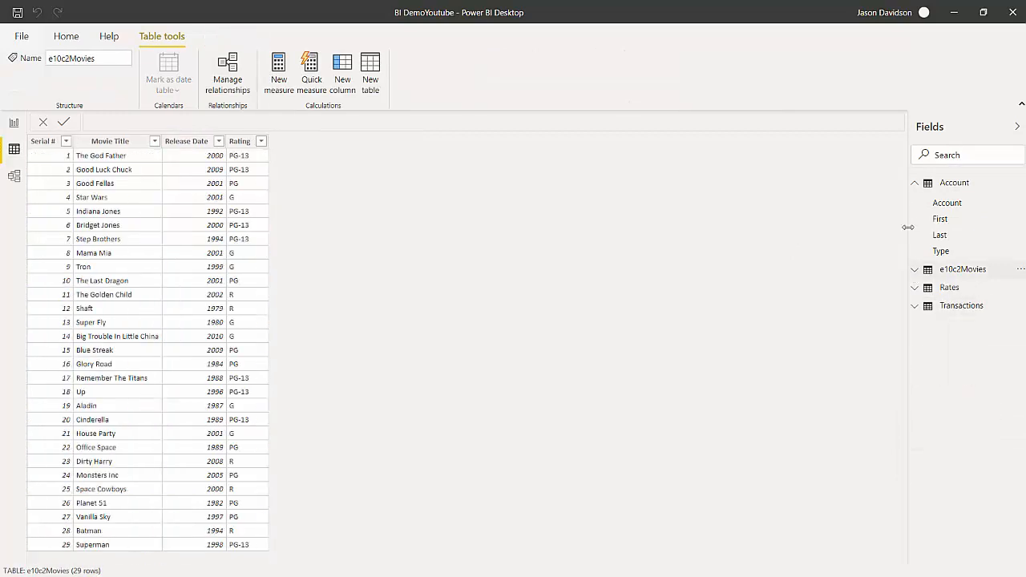
pyautogui.click(914, 182)
pyautogui.click(944, 184)
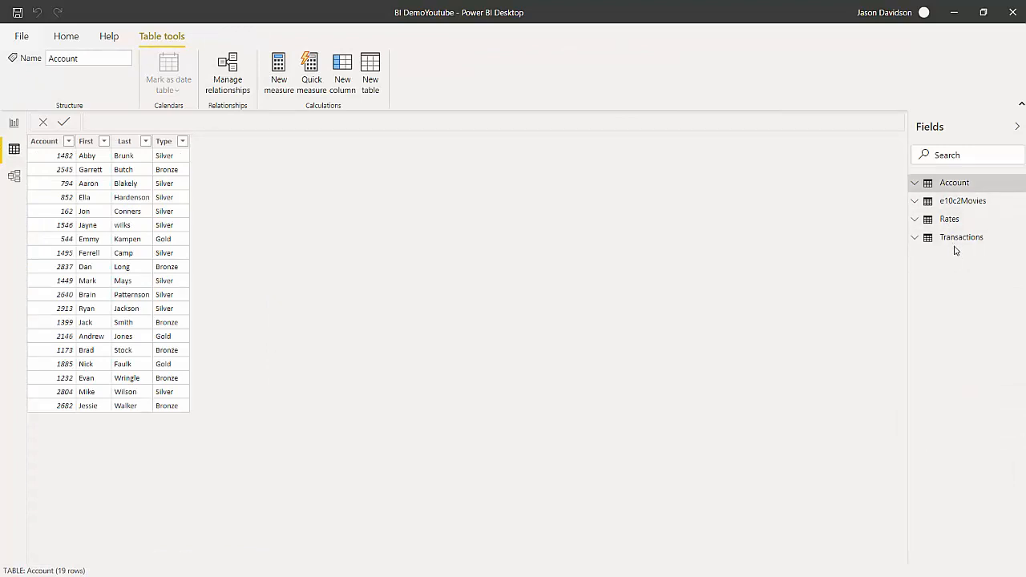
pyautogui.click(915, 237)
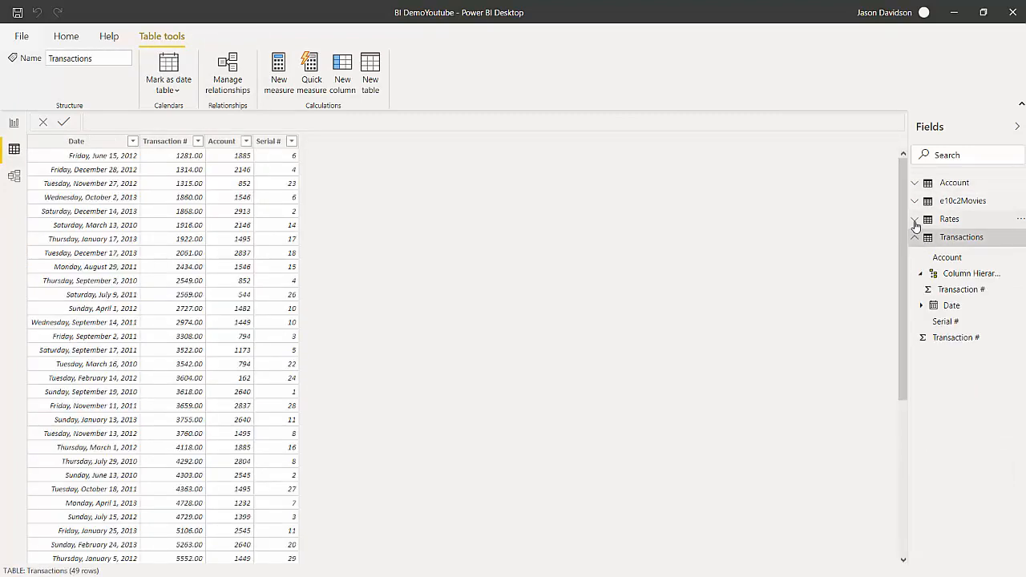
pyautogui.click(915, 220)
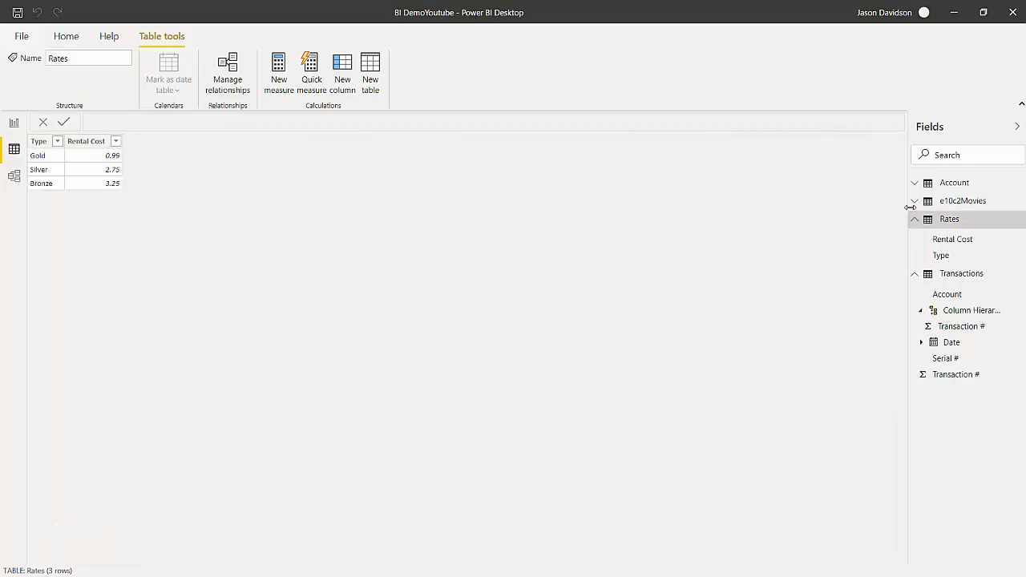
pyautogui.click(915, 201)
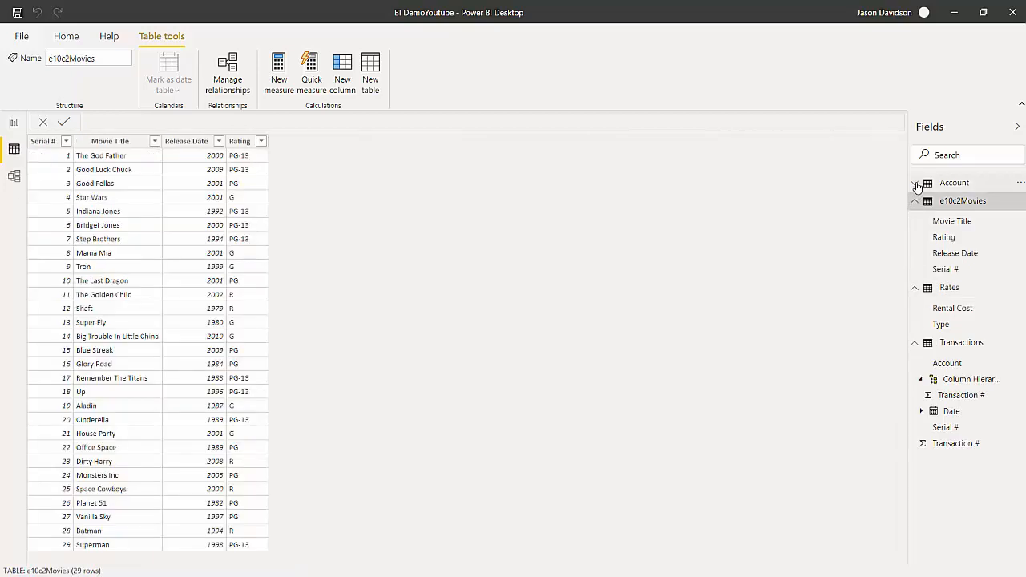
pyautogui.click(915, 183)
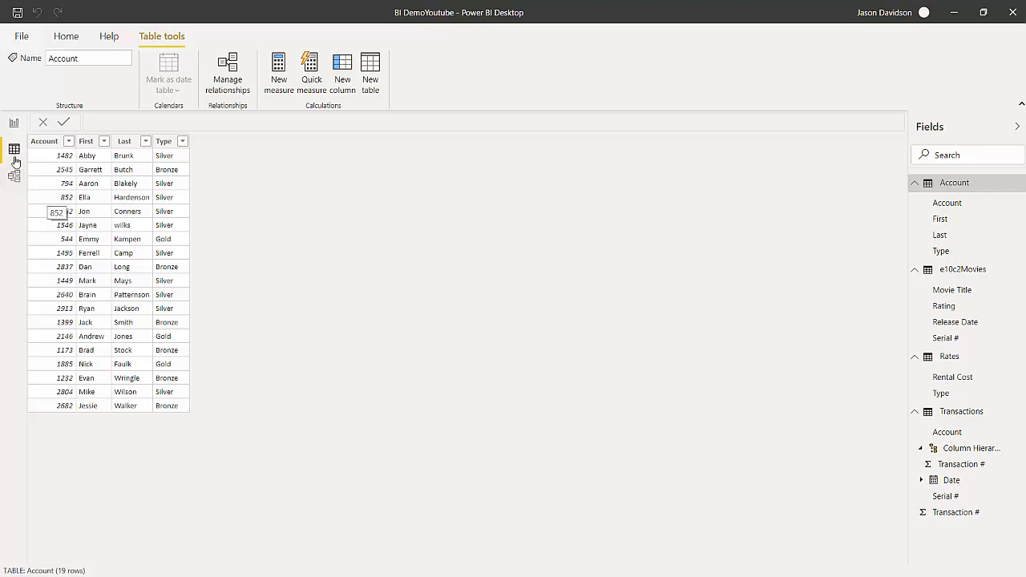
# Build a table visual on report Page 1 from account Type and Rental Cost, and shrink it to fit.
pyautogui.click(14, 124)
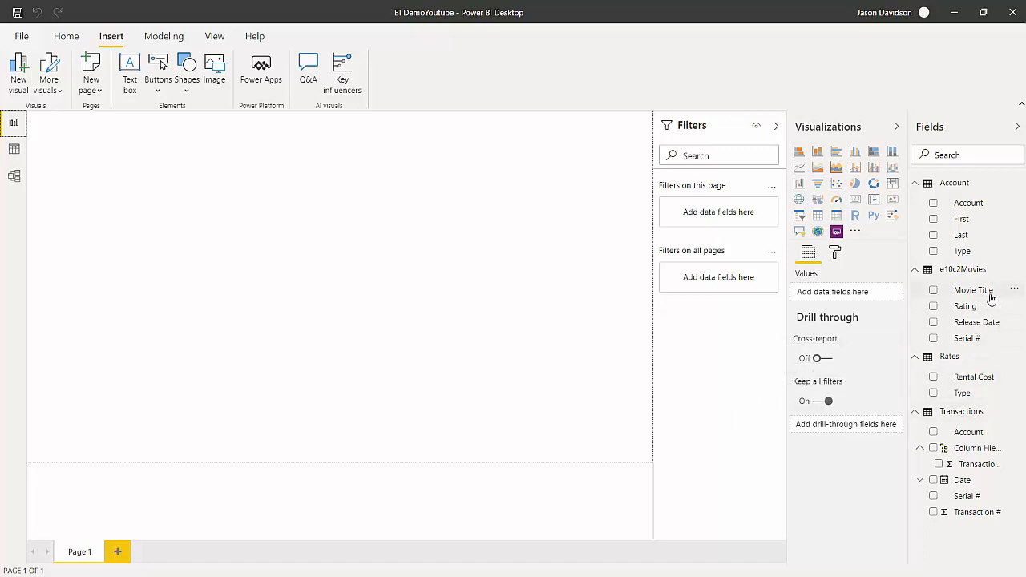
pyautogui.moveTo(987, 293)
pyautogui.mouseDown()
pyautogui.moveTo(830, 284)
pyautogui.moveTo(999, 297)
pyautogui.mouseUp()
pyautogui.moveTo(976, 258); pyautogui.dragTo(390, 305)
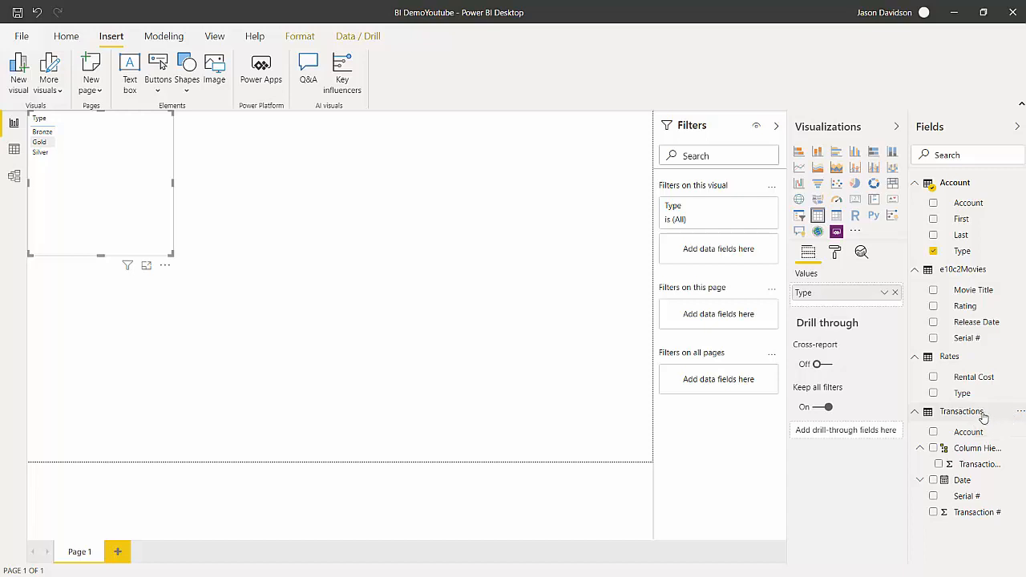
pyautogui.moveTo(968, 384); pyautogui.dragTo(69, 152)
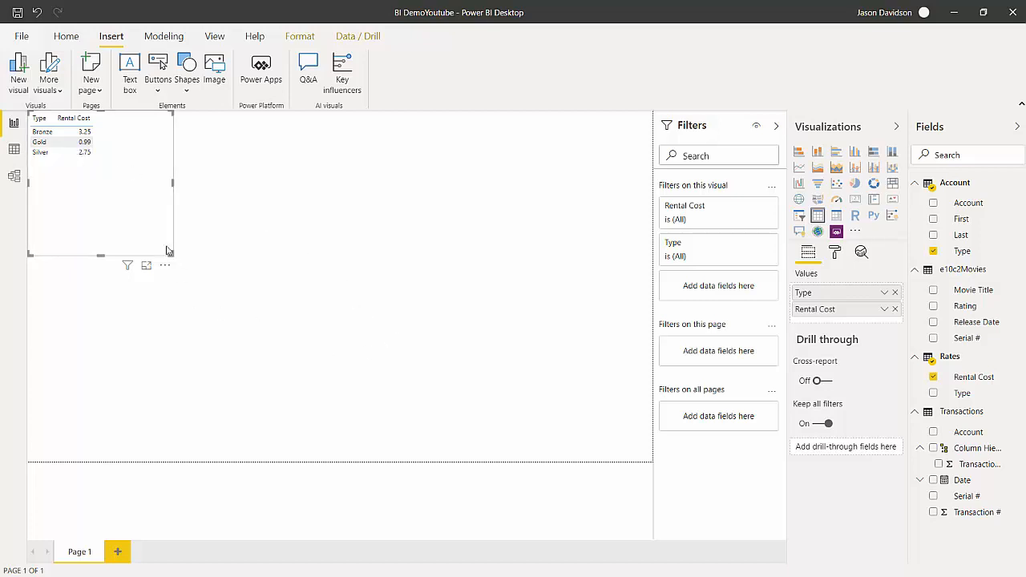
pyautogui.moveTo(171, 261); pyautogui.dragTo(110, 166)
pyautogui.click(157, 163)
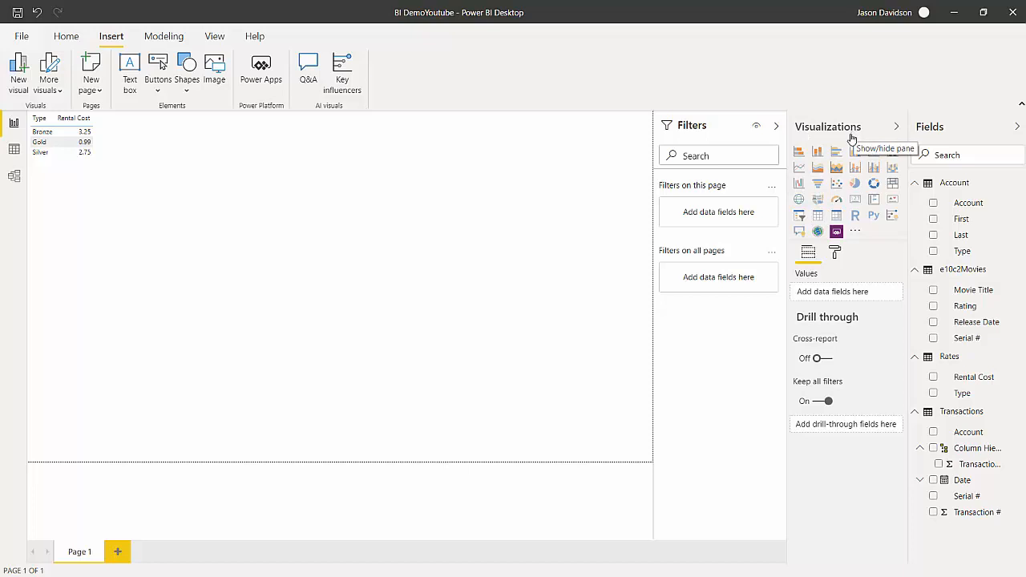
pyautogui.moveTo(93, 159)
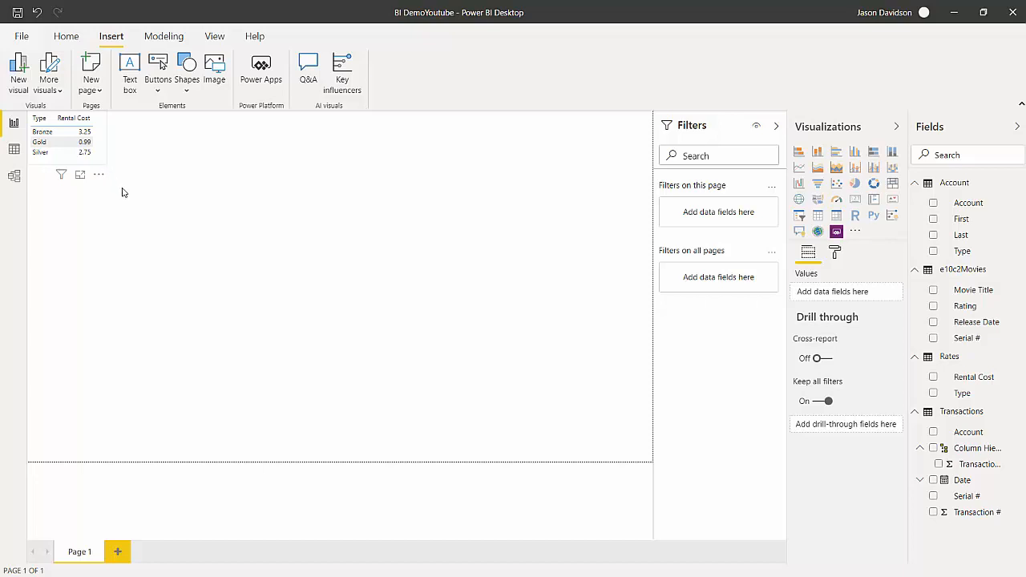
pyautogui.click(121, 190)
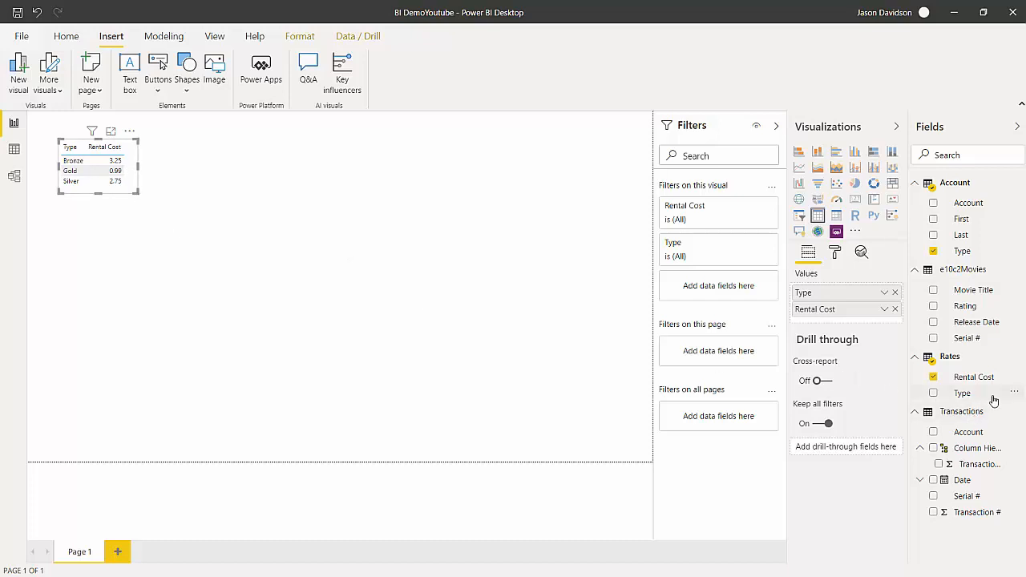
# Summarize Rental Cost as Sum in the table visual and enlarge the visual.
pyautogui.click(884, 312)
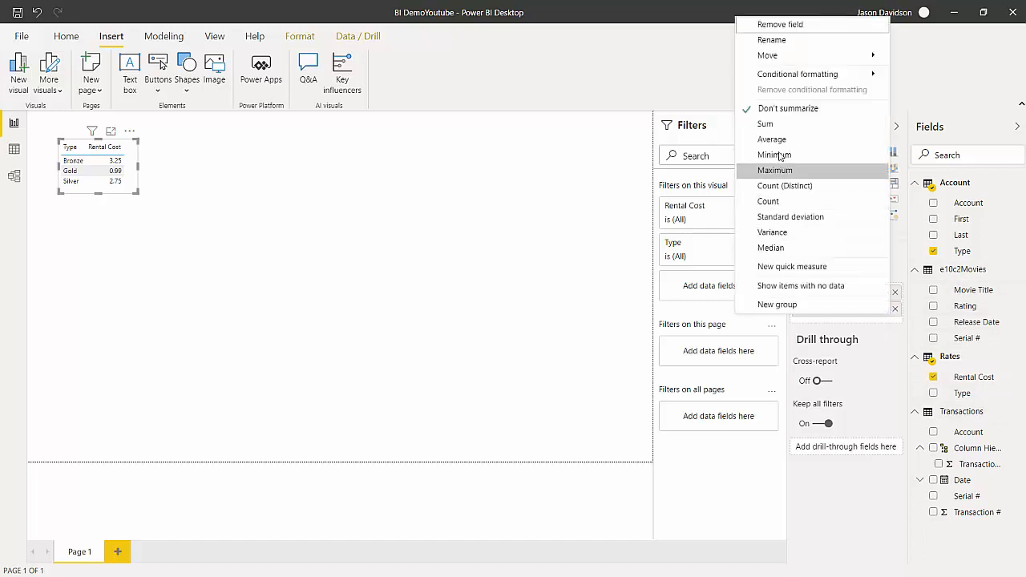
pyautogui.click(759, 125)
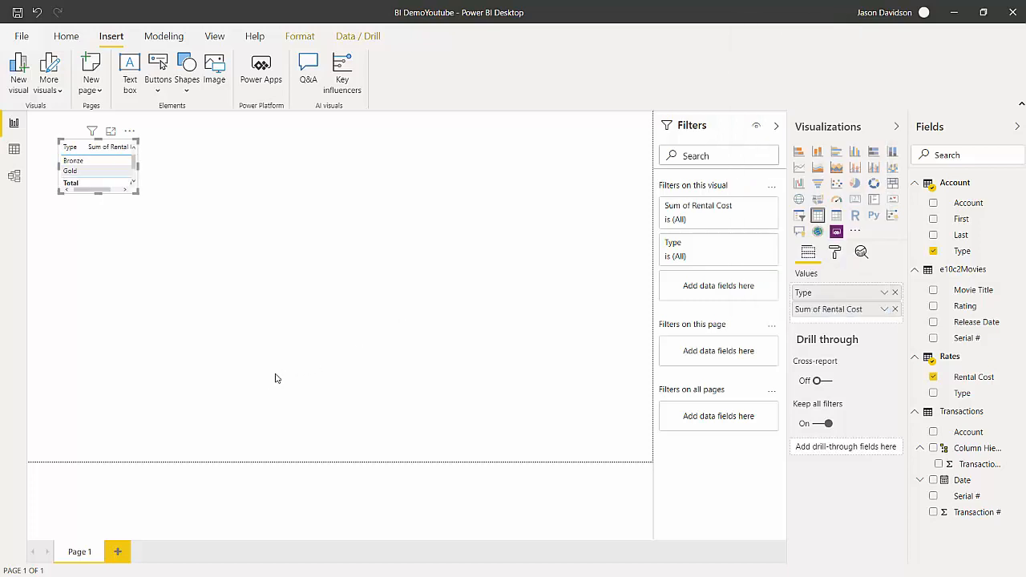
pyautogui.moveTo(143, 198); pyautogui.dragTo(275, 240)
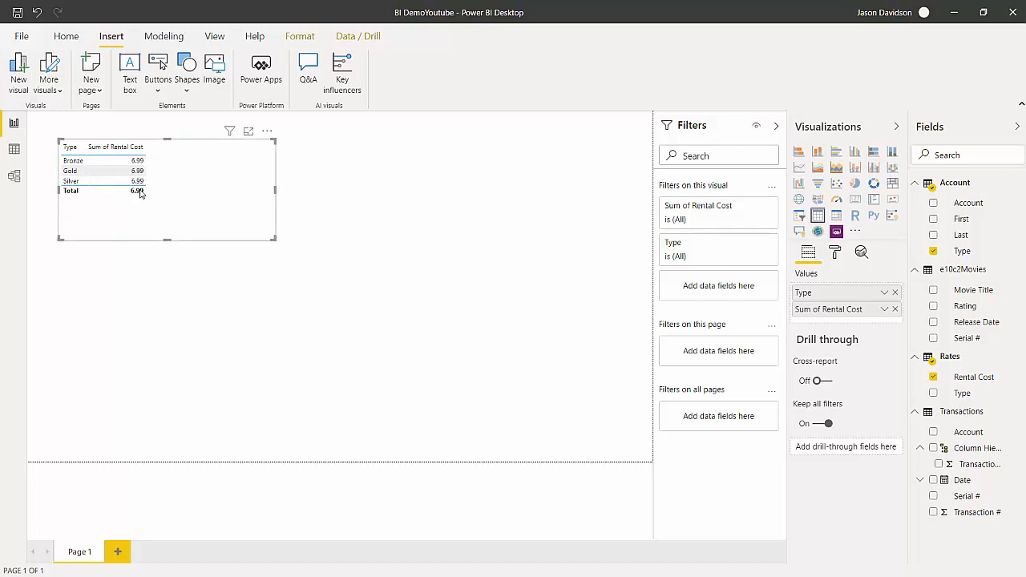
# Set Rental Cost back to Don't summarize and delete the table visual from Page 1.
pyautogui.click(885, 311)
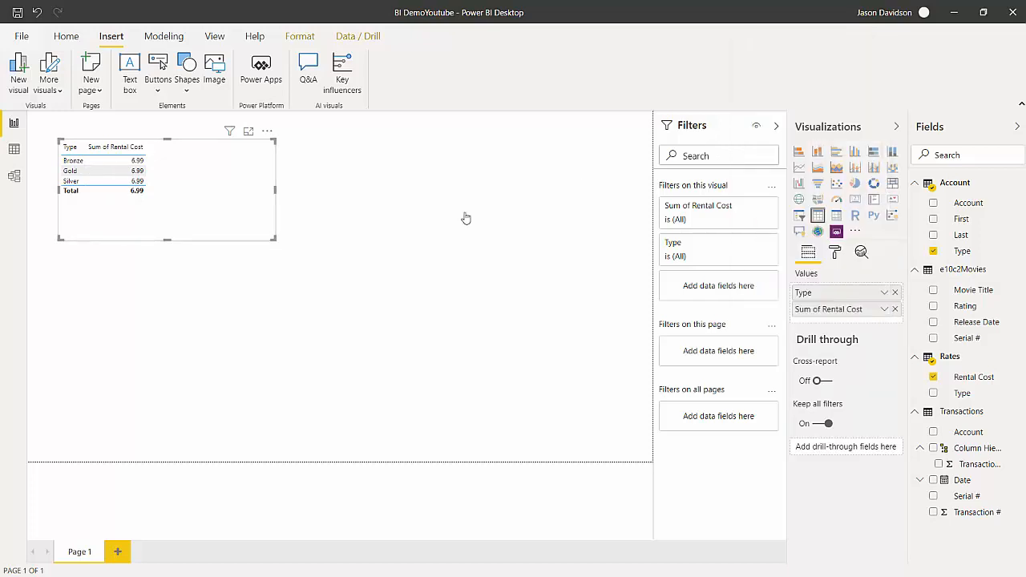
pyautogui.click(816, 135)
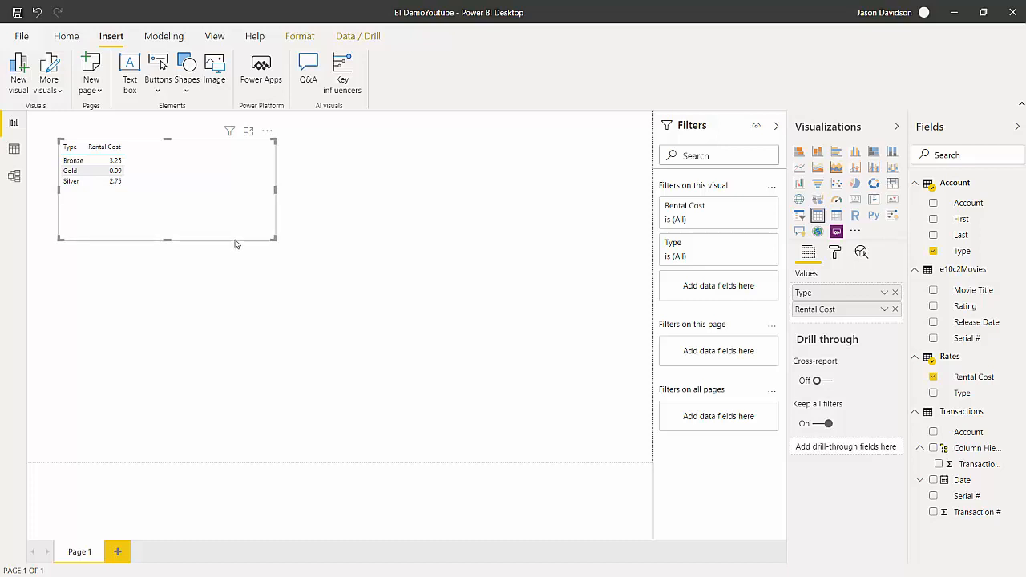
pyautogui.press('Delete')
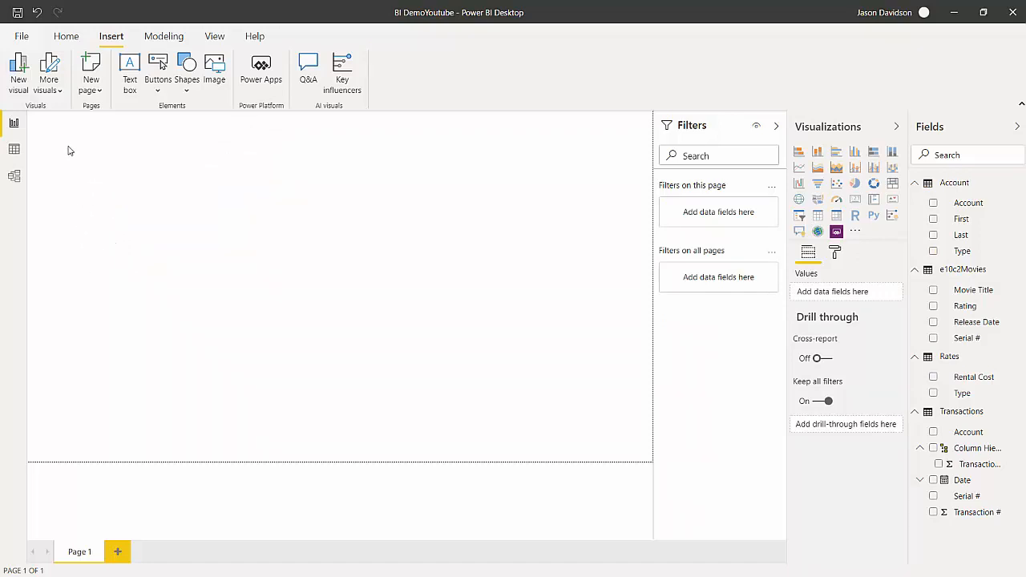
# Add a new calculated column to the Transactions table and activate its formula for editing.
pyautogui.click(13, 150)
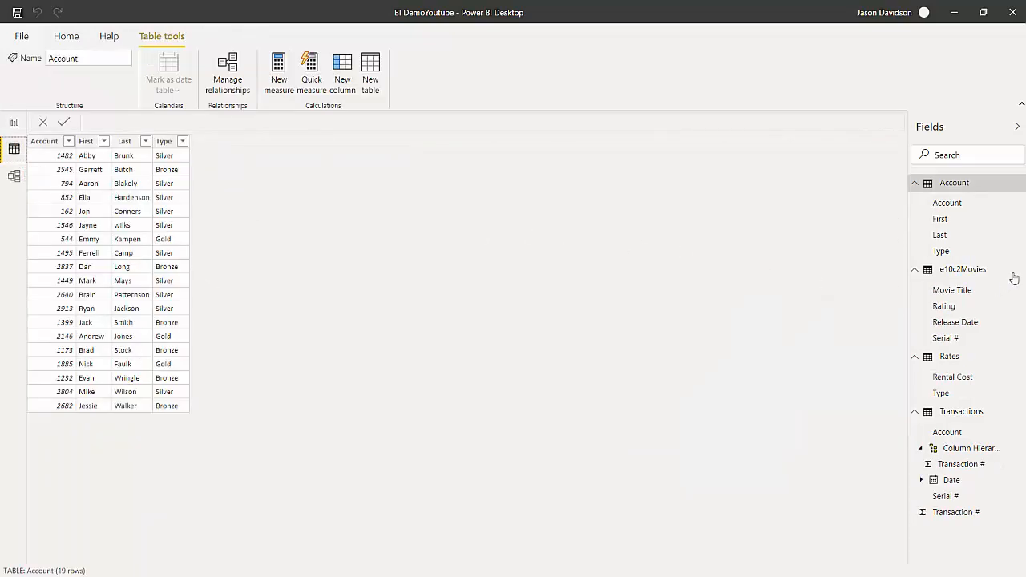
pyautogui.click(962, 412)
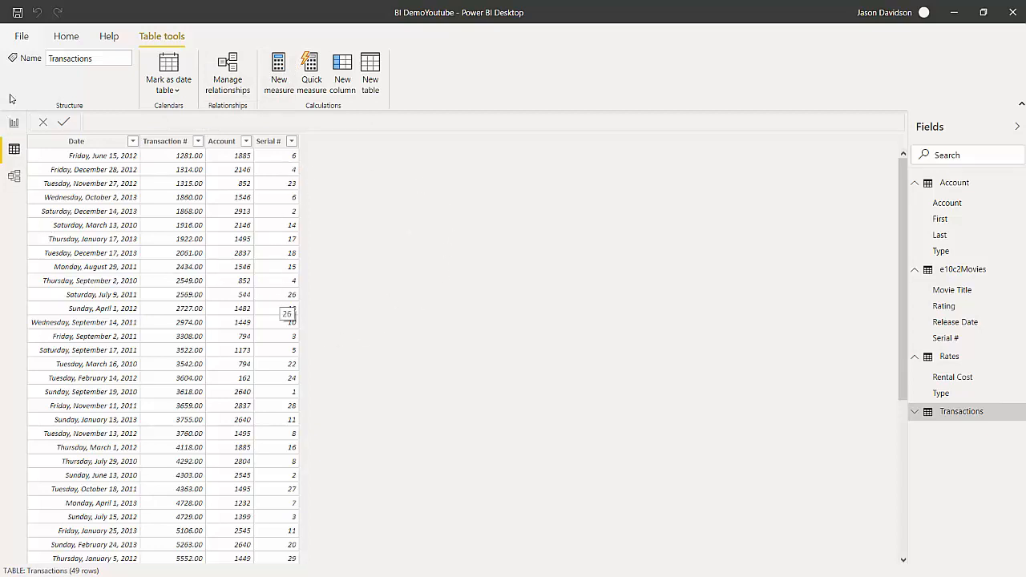
pyautogui.click(14, 123)
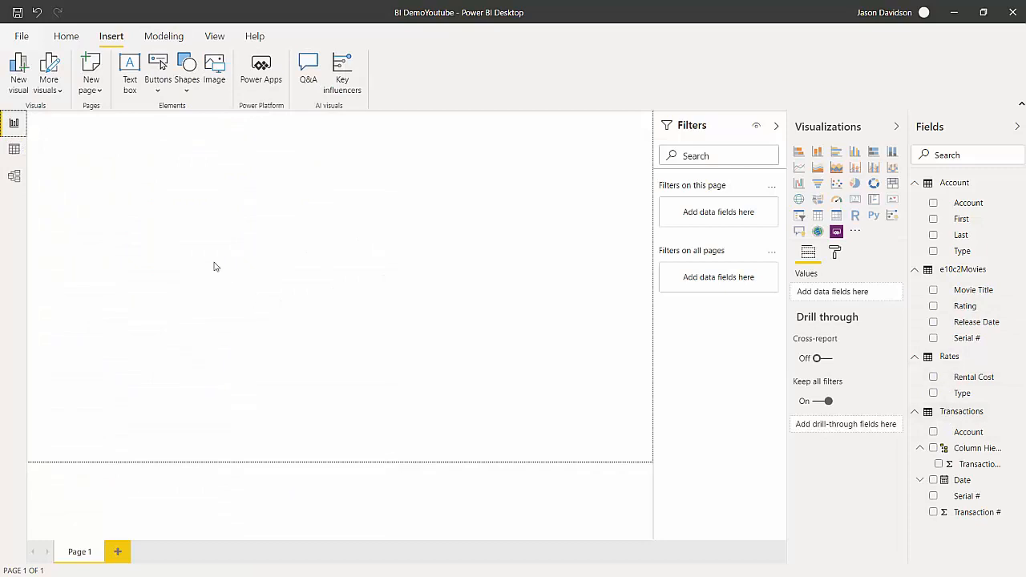
pyautogui.click(14, 153)
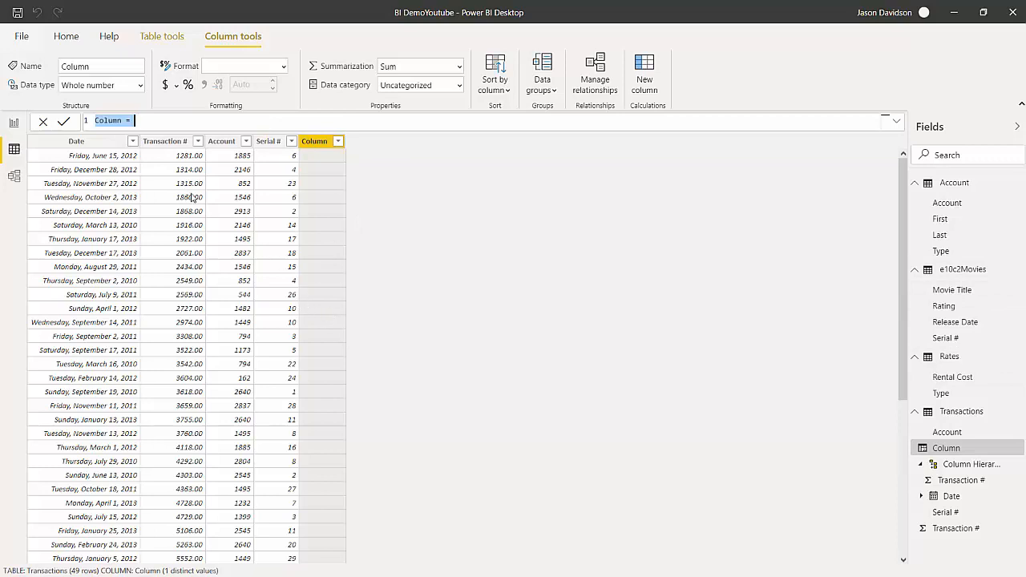
pyautogui.click(187, 122)
# Switch to the IfReviewVBA workbook in Excel, enter 1,2 in cell B2 and clear the entry.
pyautogui.press('super')
pyautogui.moveTo(232, 567)
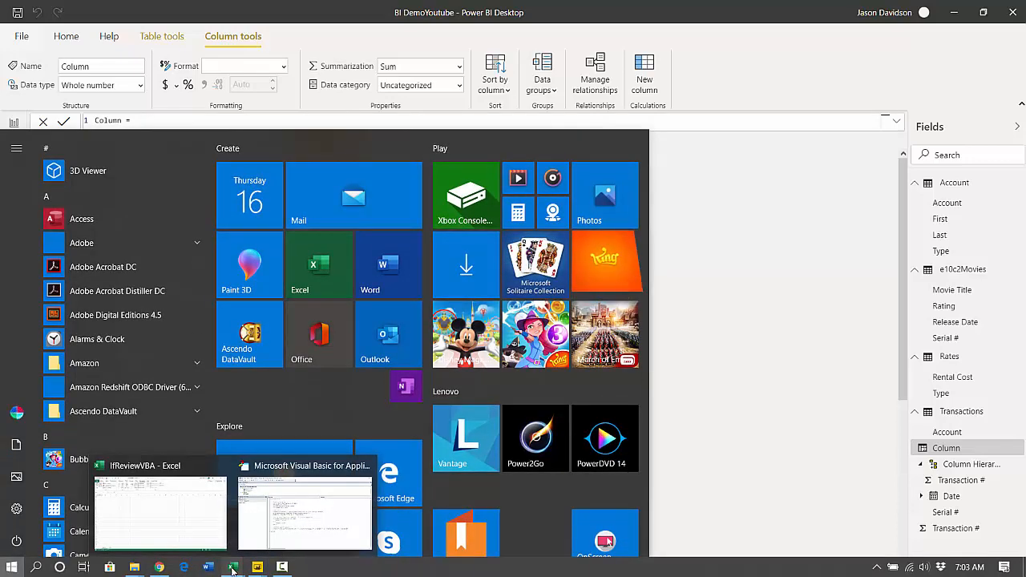
pyautogui.click(193, 513)
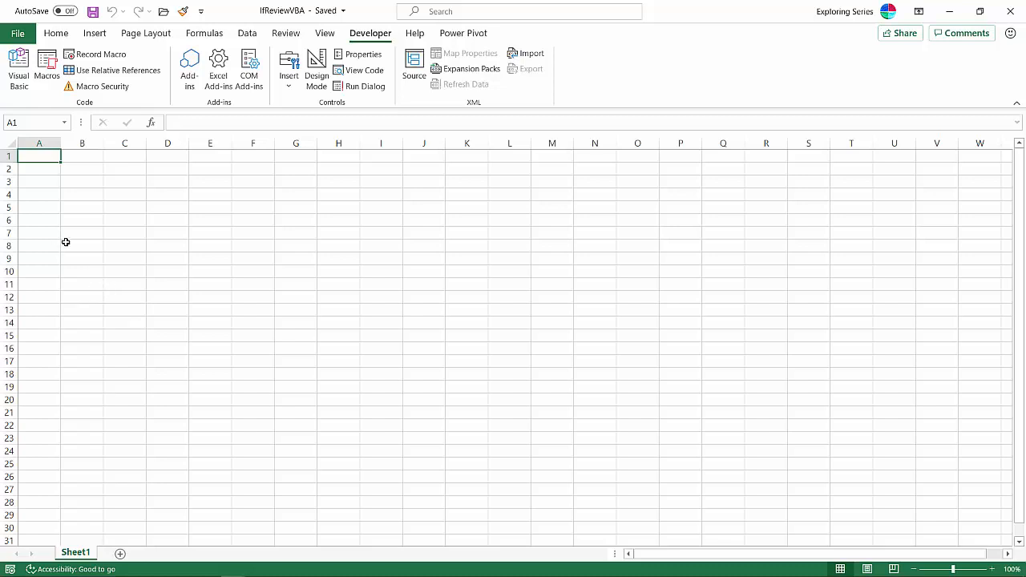
pyautogui.click(69, 170)
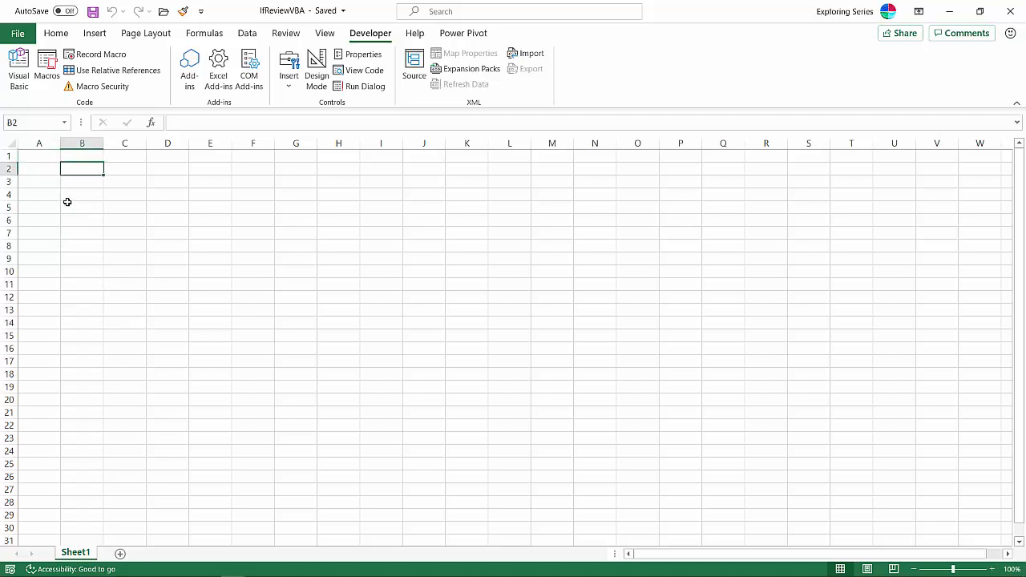
pyautogui.write('1,')
pyautogui.write('2')
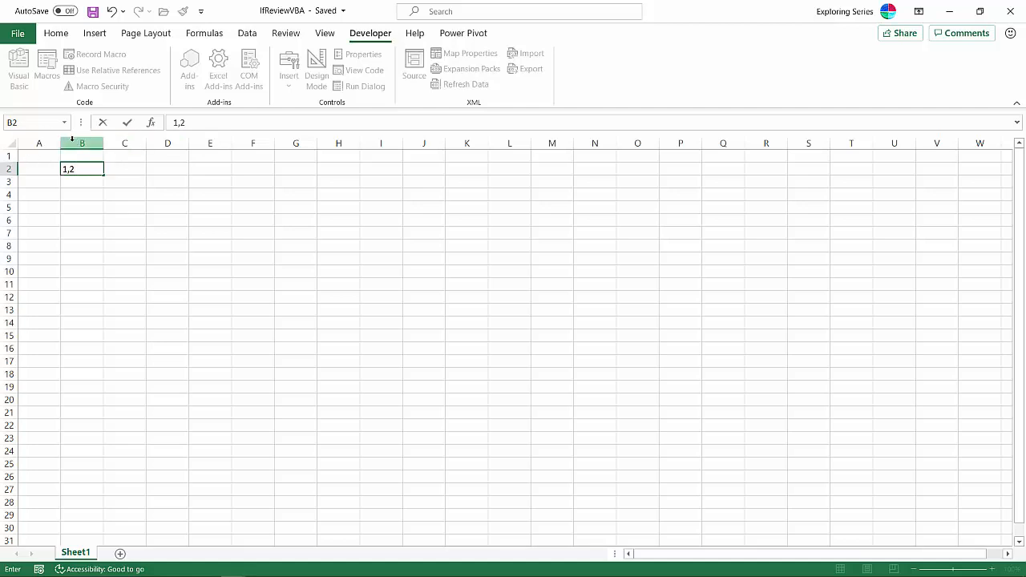
pyautogui.moveTo(76, 170); pyautogui.dragTo(4, 178)
pyautogui.press('BackSpace')
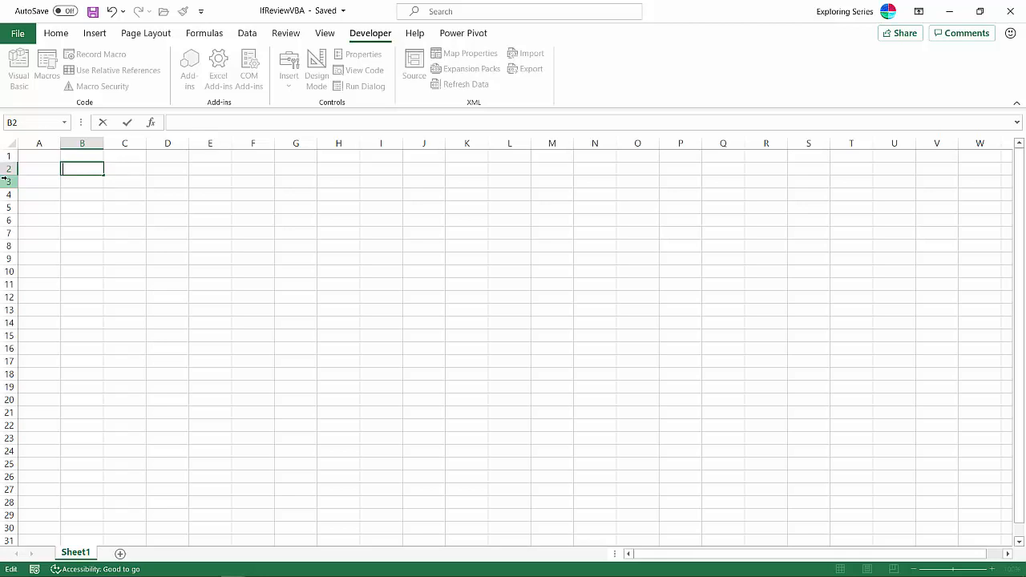
# Review the formula settings in Excel Options, including R1C1 reference style and Formula AutoComplete, and return to Power BI Desktop.
pyautogui.click(14, 36)
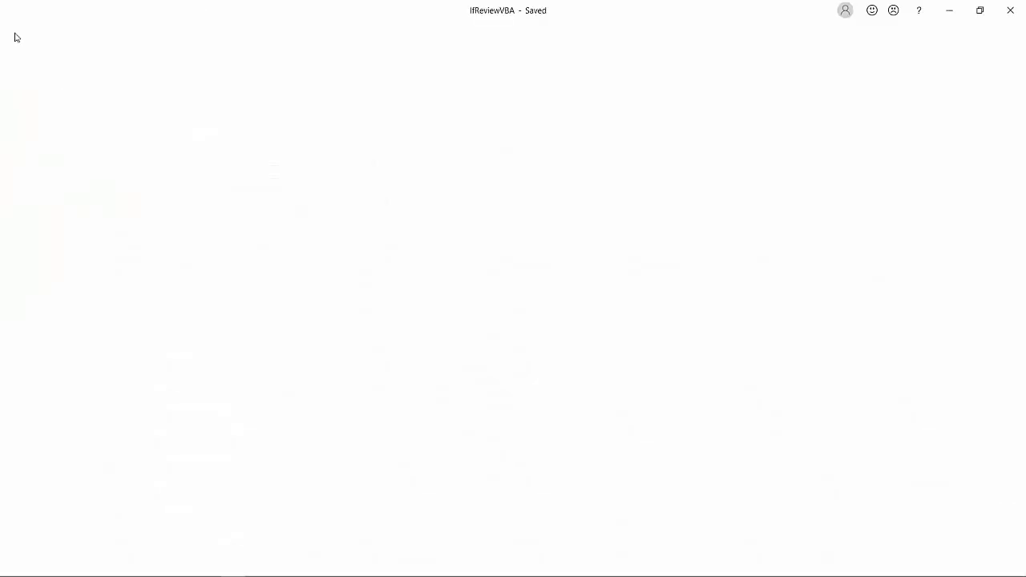
pyautogui.click(43, 553)
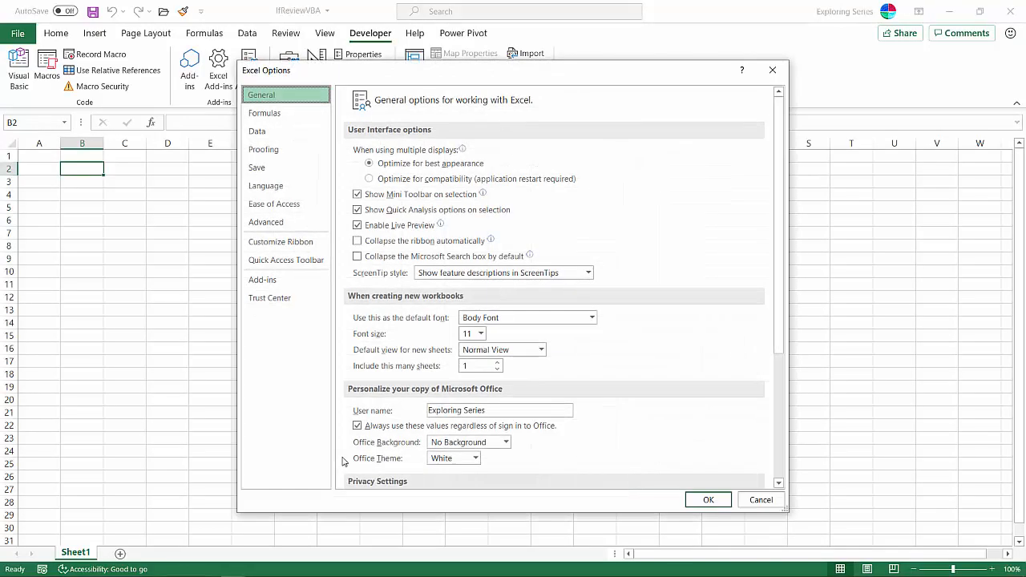
pyautogui.click(272, 130)
pyautogui.click(281, 115)
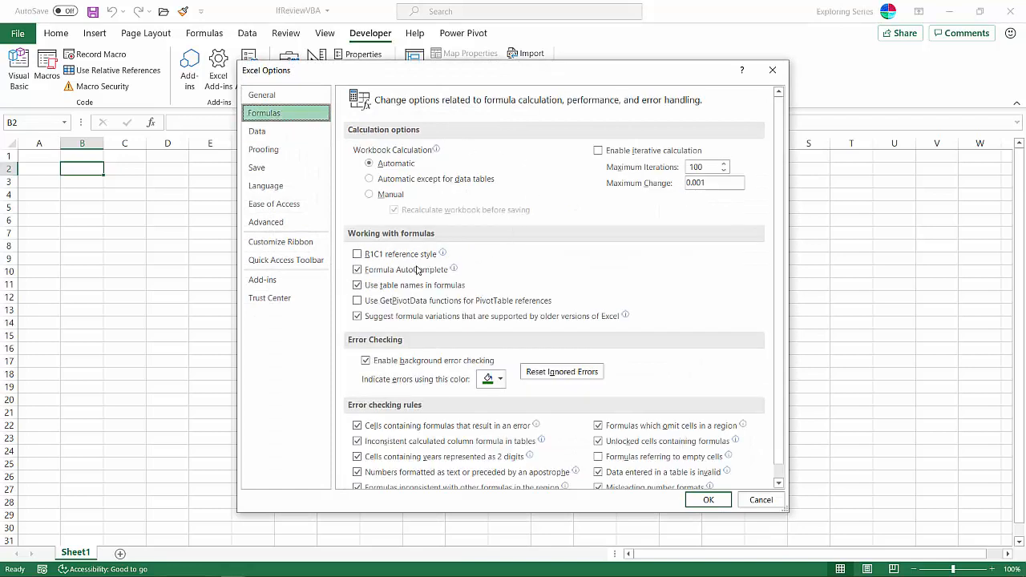
pyautogui.moveTo(375, 259)
pyautogui.moveTo(395, 273)
pyautogui.click(772, 70)
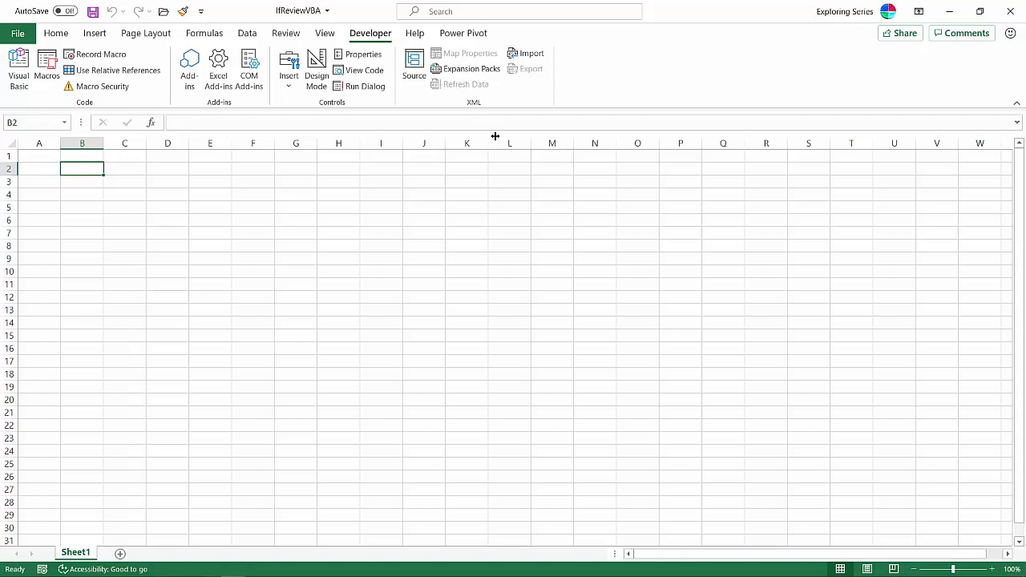
pyautogui.click(949, 11)
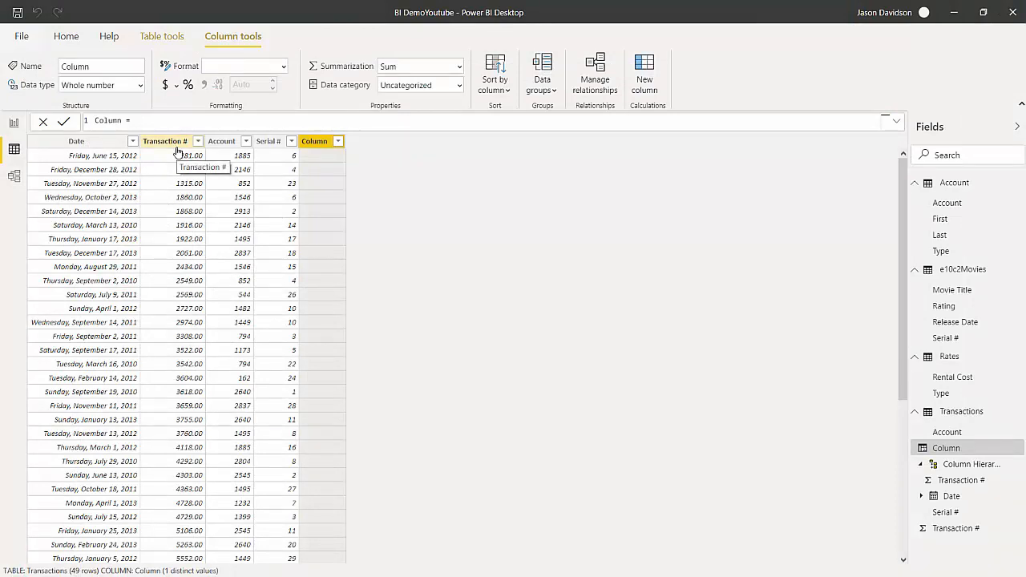
# Complete the new Transactions column's formula as RELATED(Rates[Rental Cost]) and commit it.
pyautogui.write('relat')
pyautogui.press('Tab')
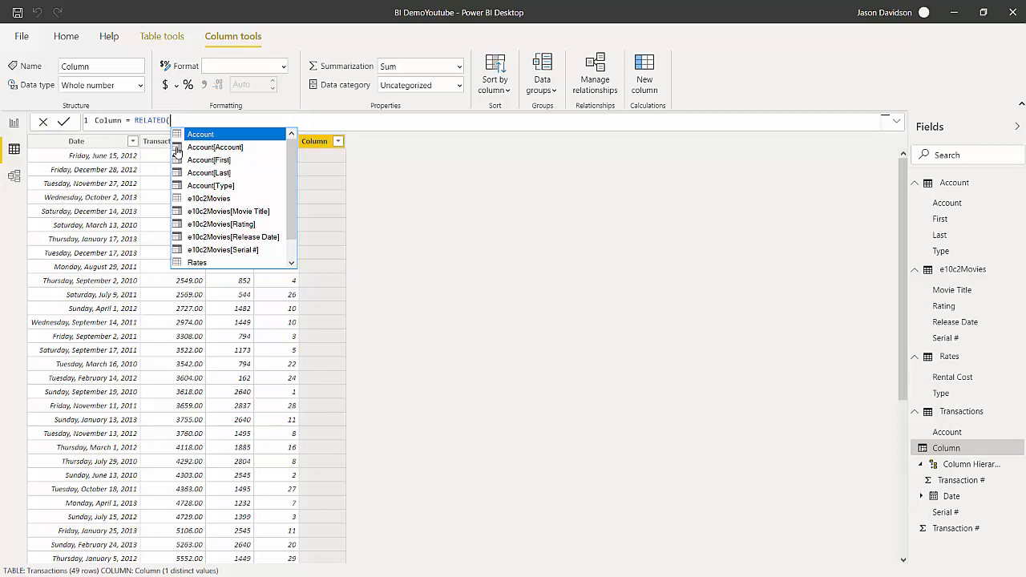
pyautogui.moveTo(293, 194); pyautogui.dragTo(294, 211)
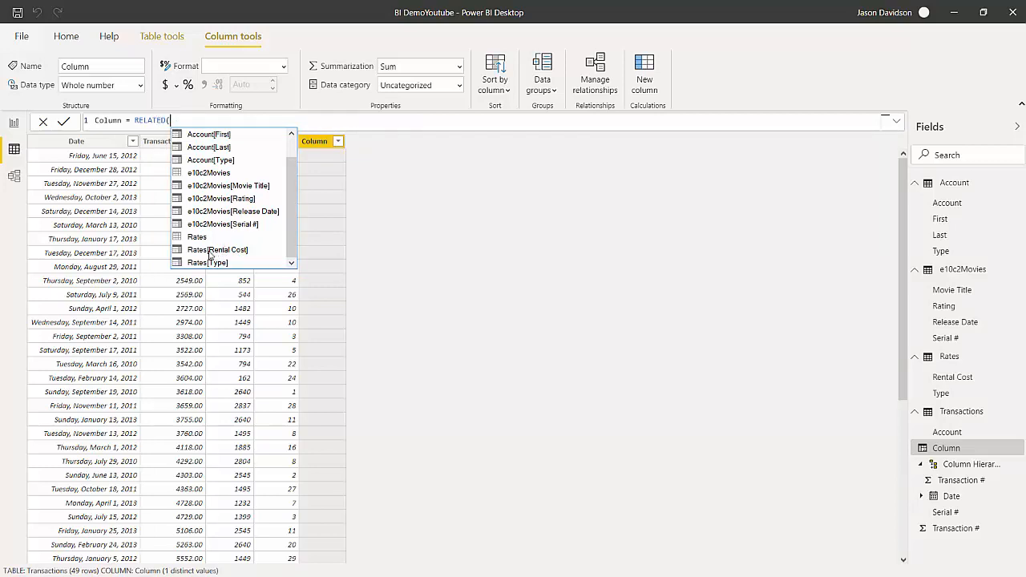
pyautogui.click(213, 255)
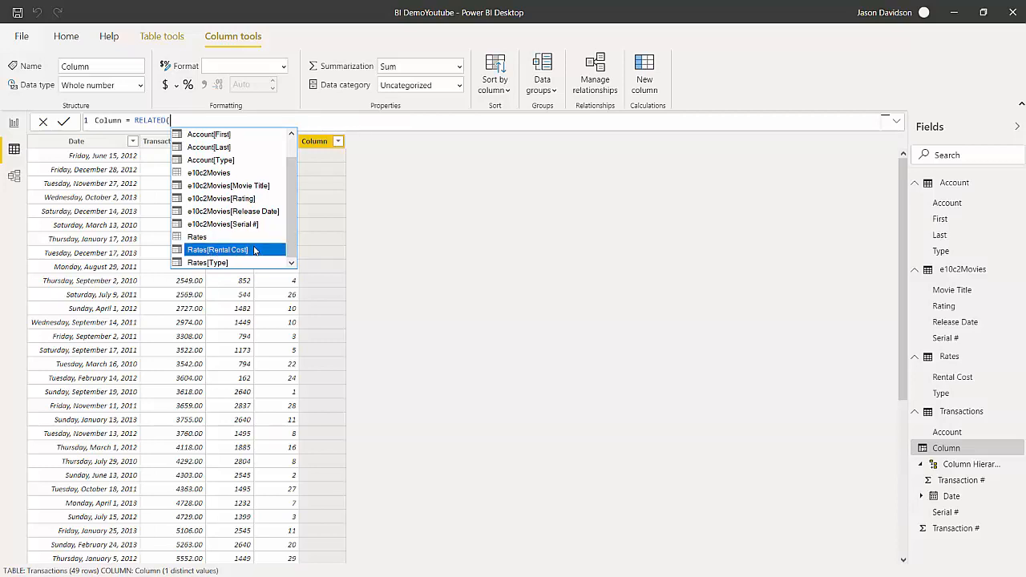
pyautogui.doubleClick(255, 251)
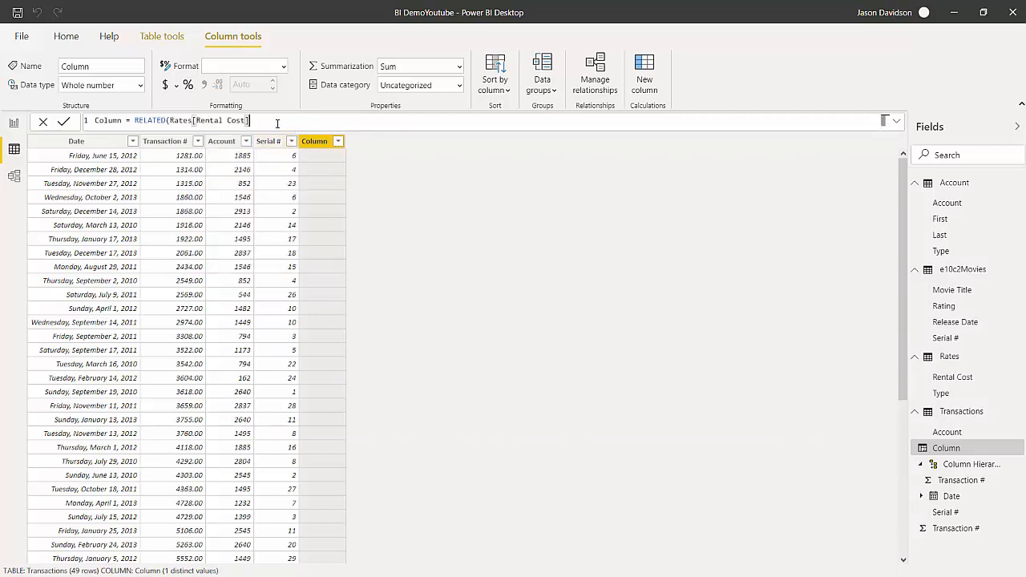
pyautogui.write(')')
pyautogui.press('Return')
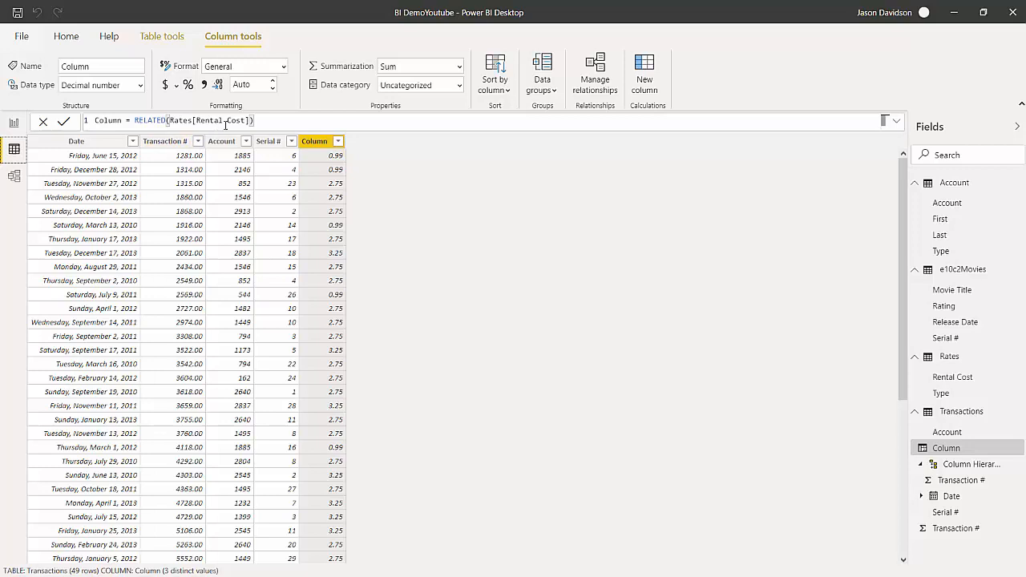
# Rename the new calculated column in the Transactions table as Total.
pyautogui.rightClick(315, 143)
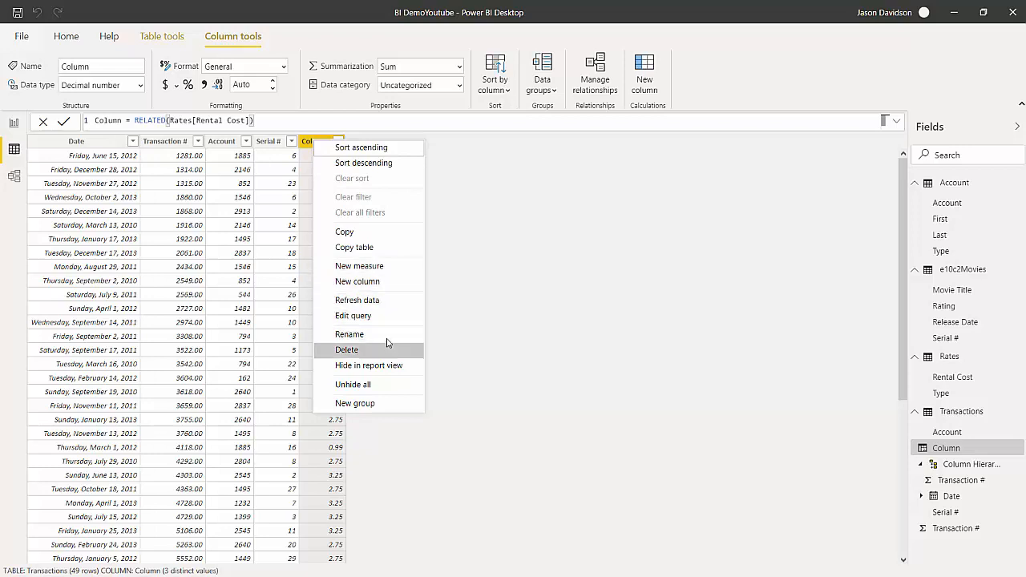
pyautogui.click(389, 336)
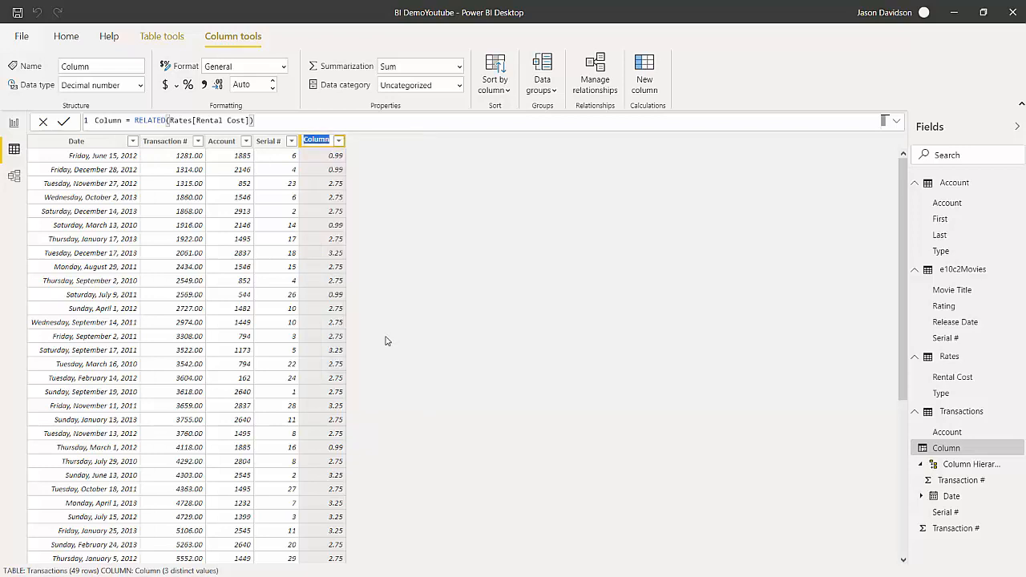
pyautogui.write('CRate')
pyautogui.press('Return')
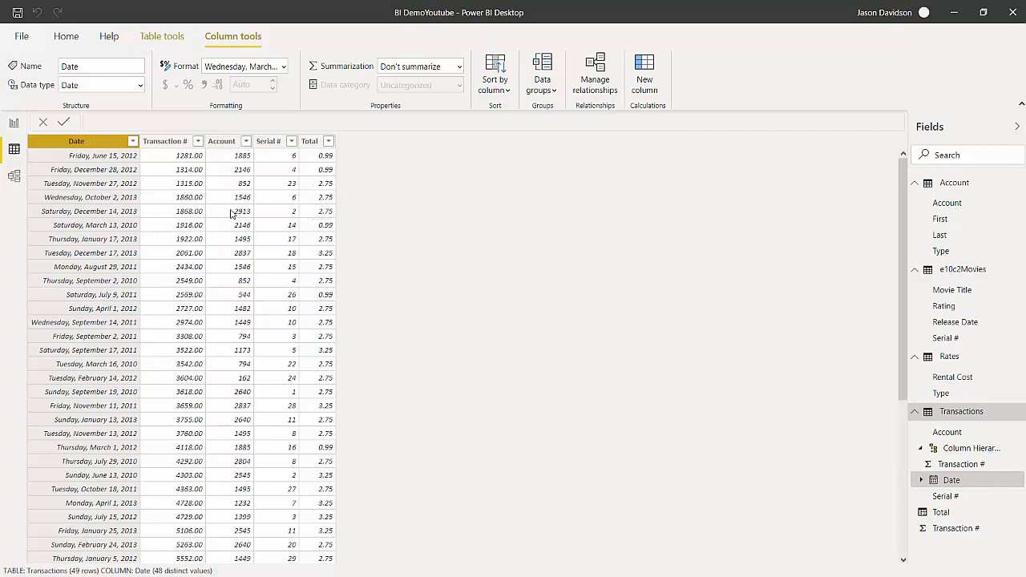
# Check the Account and Rates tables and build a table visual on Page 1 from Account's Type and Transactions' Total.
pyautogui.click(964, 203)
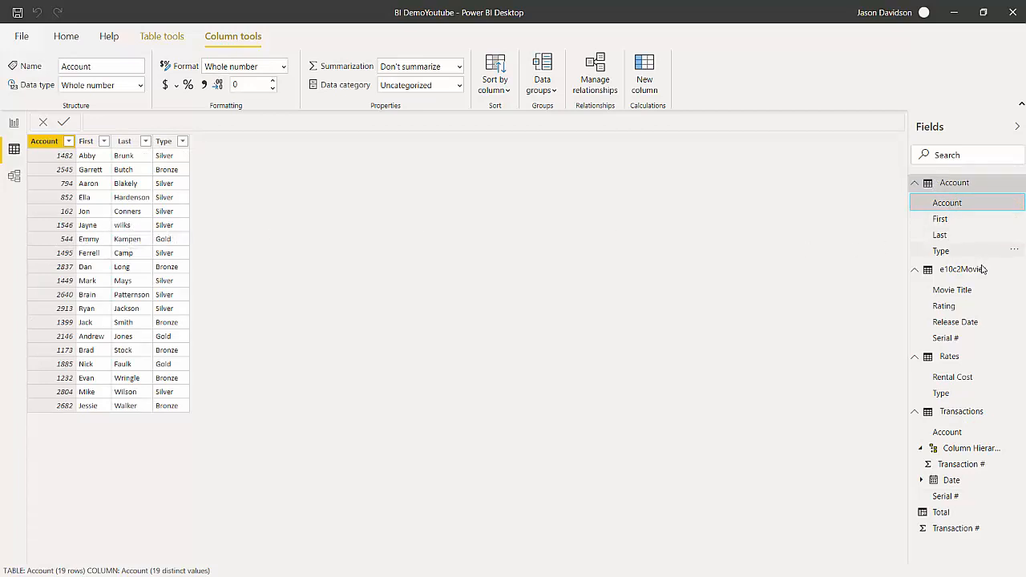
pyautogui.click(968, 358)
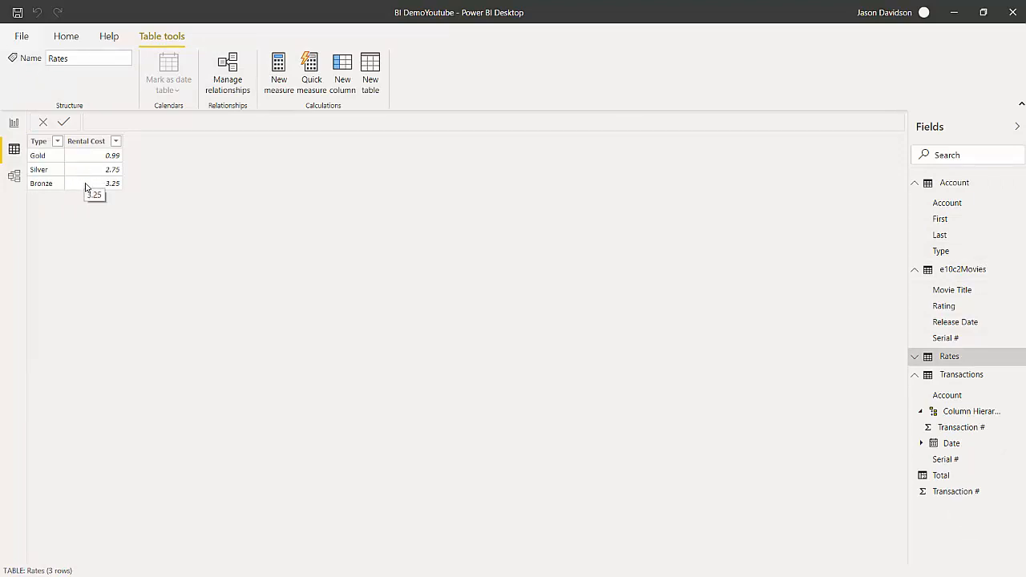
pyautogui.click(12, 126)
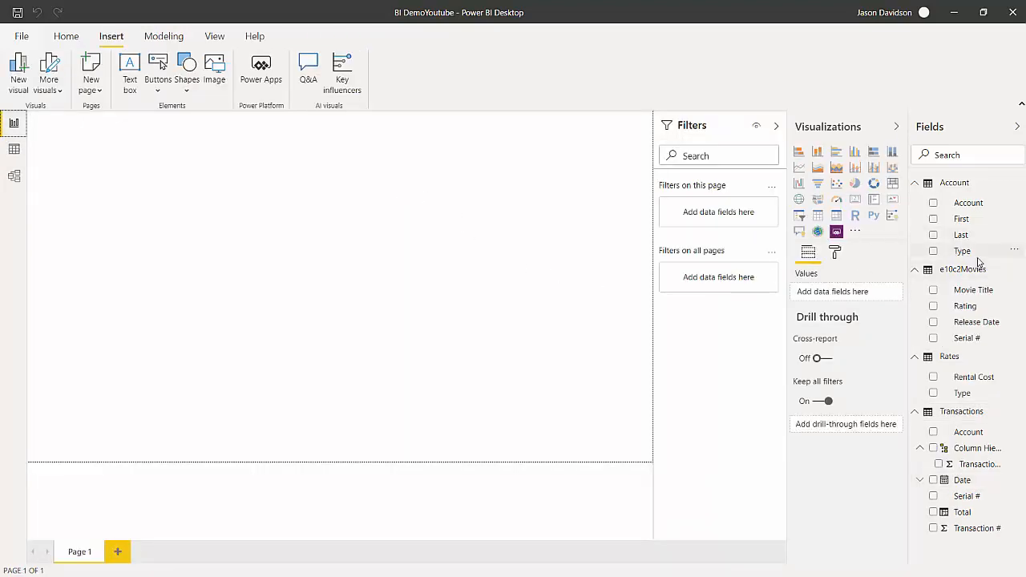
pyautogui.moveTo(976, 258)
pyautogui.mouseDown()
pyautogui.moveTo(582, 282)
pyautogui.moveTo(122, 187)
pyautogui.moveTo(469, 150)
pyautogui.moveTo(976, 241)
pyautogui.moveTo(970, 247)
pyautogui.mouseUp()
pyautogui.moveTo(963, 254); pyautogui.dragTo(160, 205)
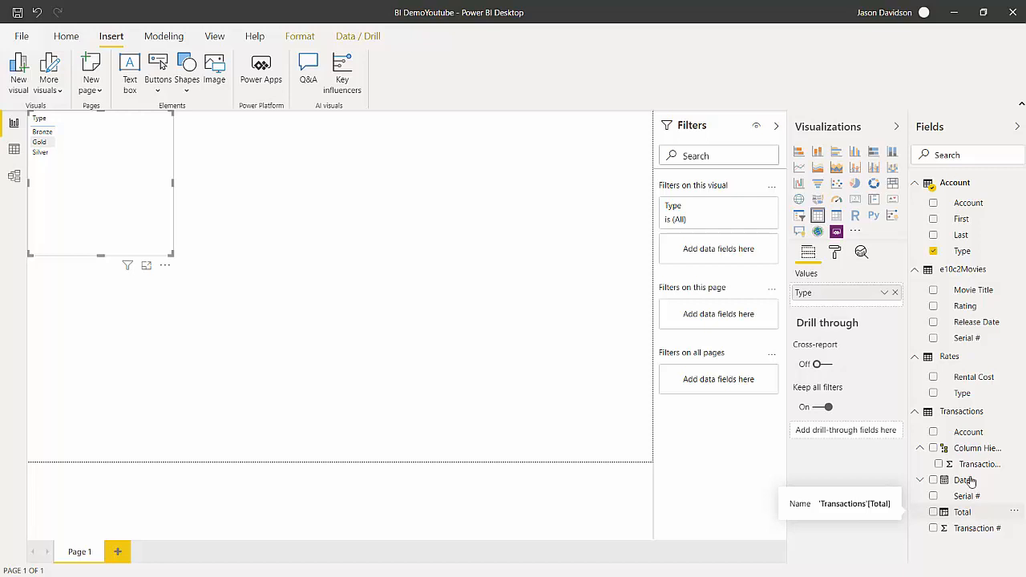
pyautogui.moveTo(969, 517); pyautogui.dragTo(78, 167)
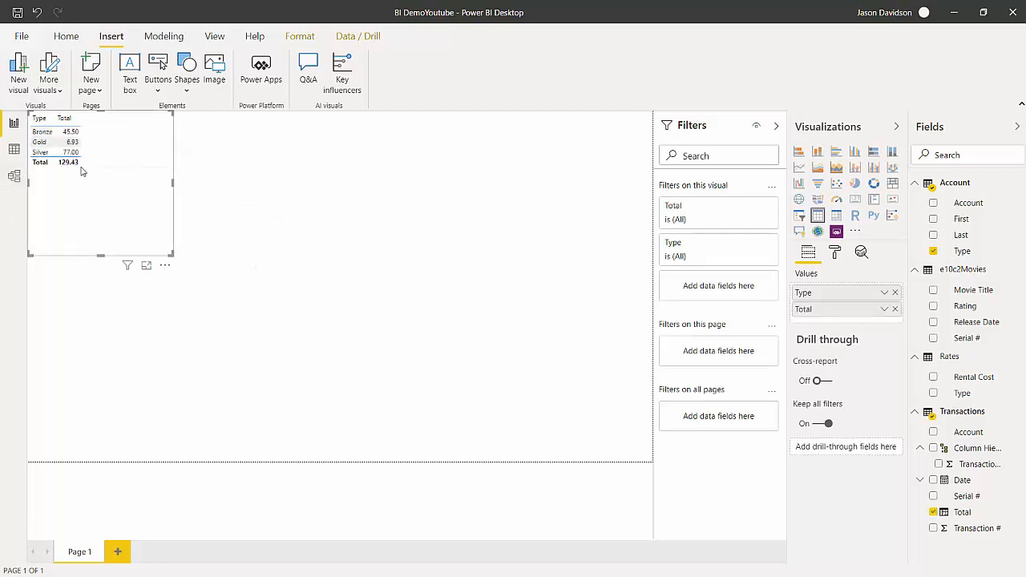
# Shrink the Type and Total table visual and move it away from the page's top-left corner.
pyautogui.moveTo(163, 243); pyautogui.dragTo(106, 183)
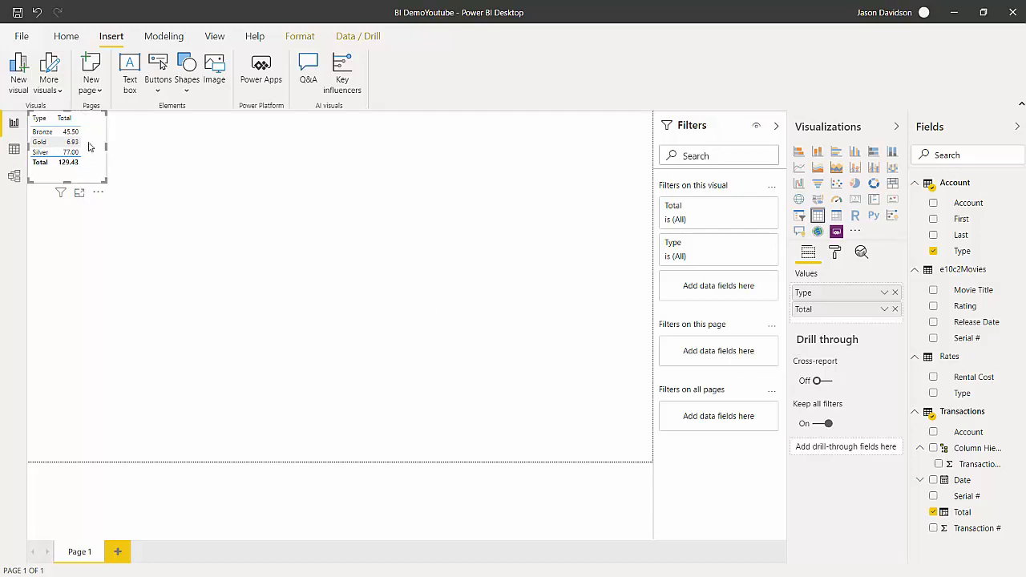
pyautogui.moveTo(90, 186); pyautogui.dragTo(245, 291)
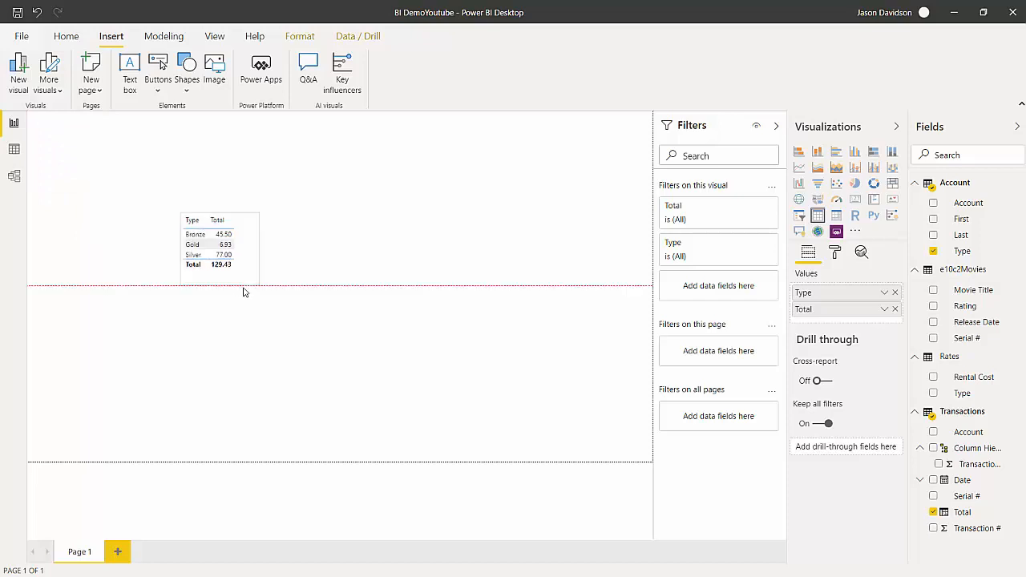
pyautogui.click(232, 295)
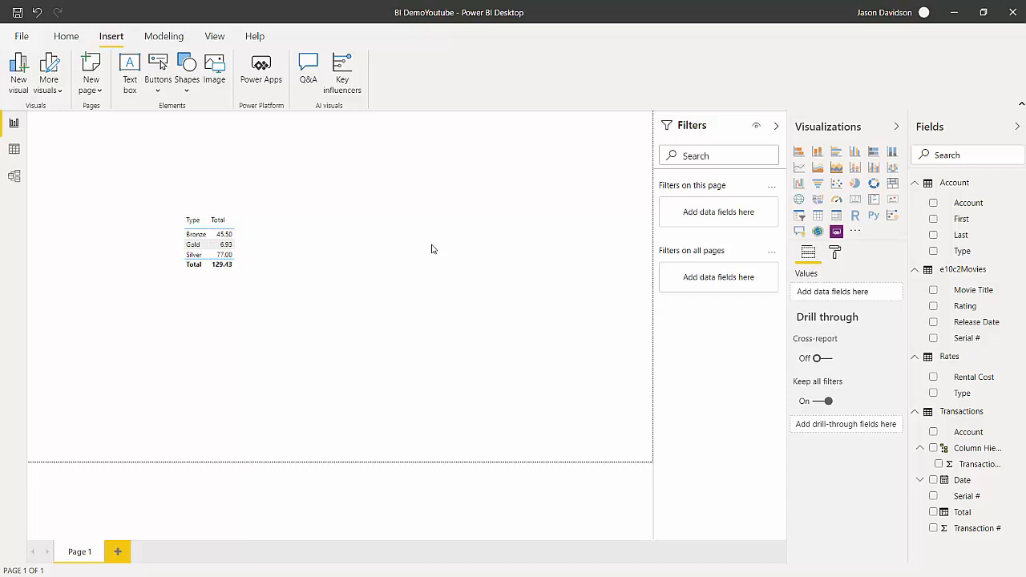
pyautogui.moveTo(224, 274)
pyautogui.click(855, 186)
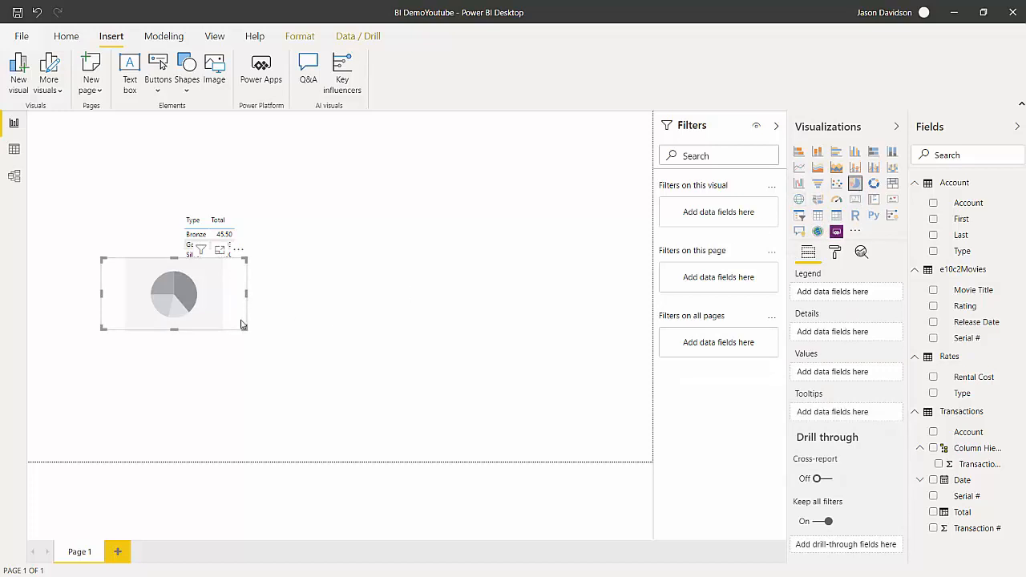
pyautogui.moveTo(242, 324); pyautogui.dragTo(288, 369)
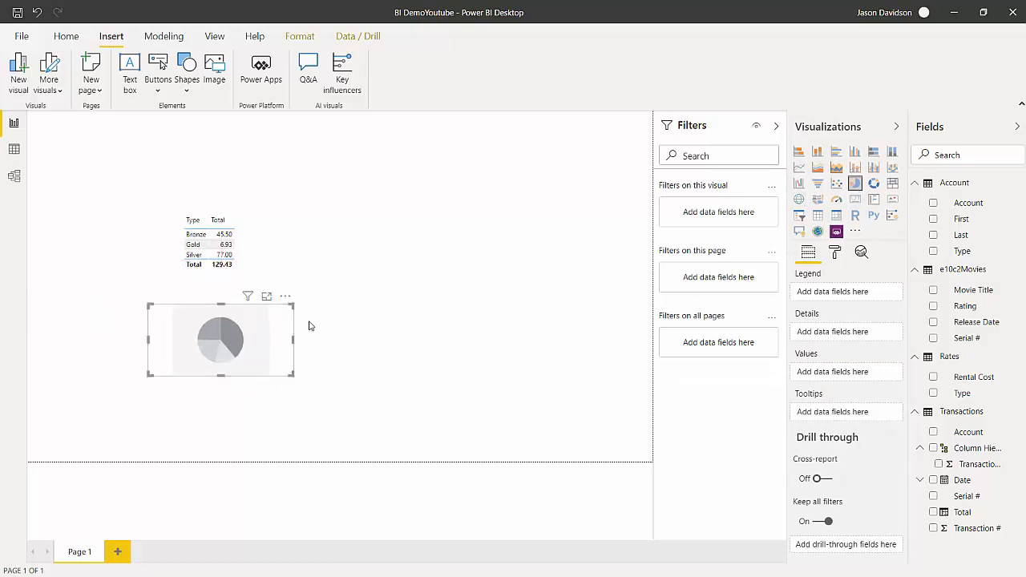
pyautogui.press('Delete')
# Convert the Type and Total table visual into a pie chart and enlarge it.
pyautogui.click(238, 271)
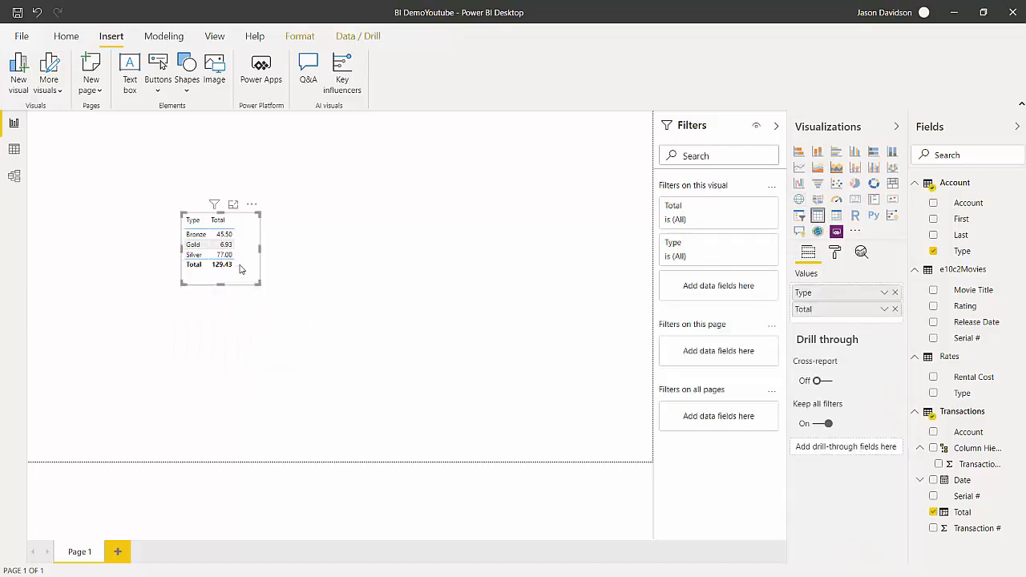
pyautogui.click(855, 184)
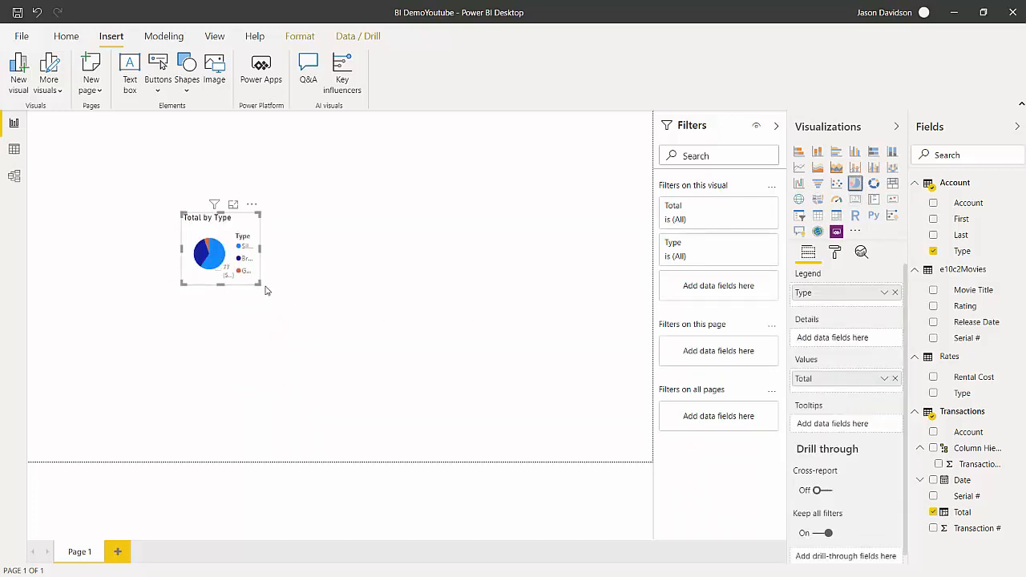
pyautogui.moveTo(259, 283); pyautogui.dragTo(372, 334)
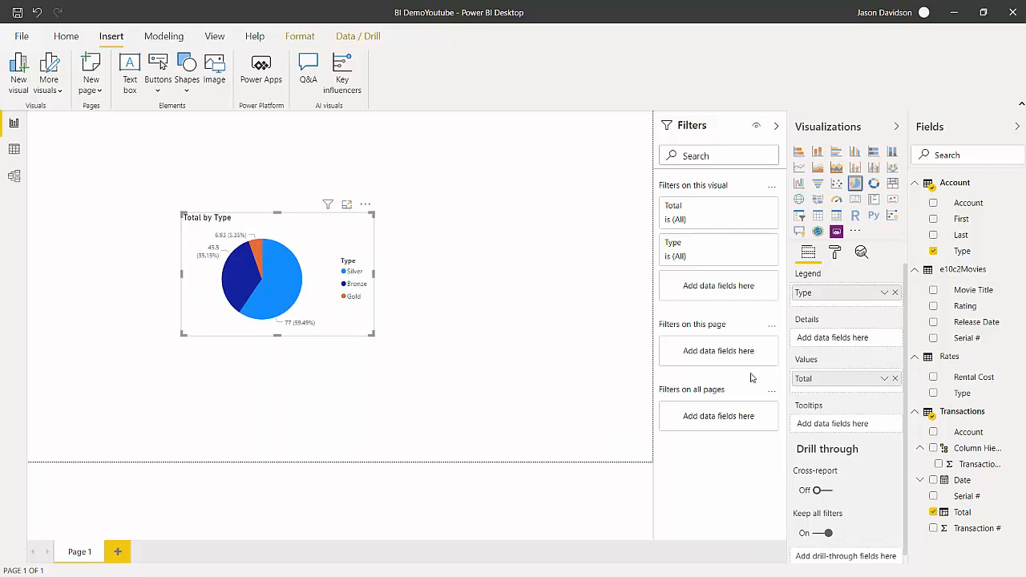
# Try the visual as a treemap, a stacked column chart and a pie chart, and turn it back into a table.
pyautogui.click(893, 184)
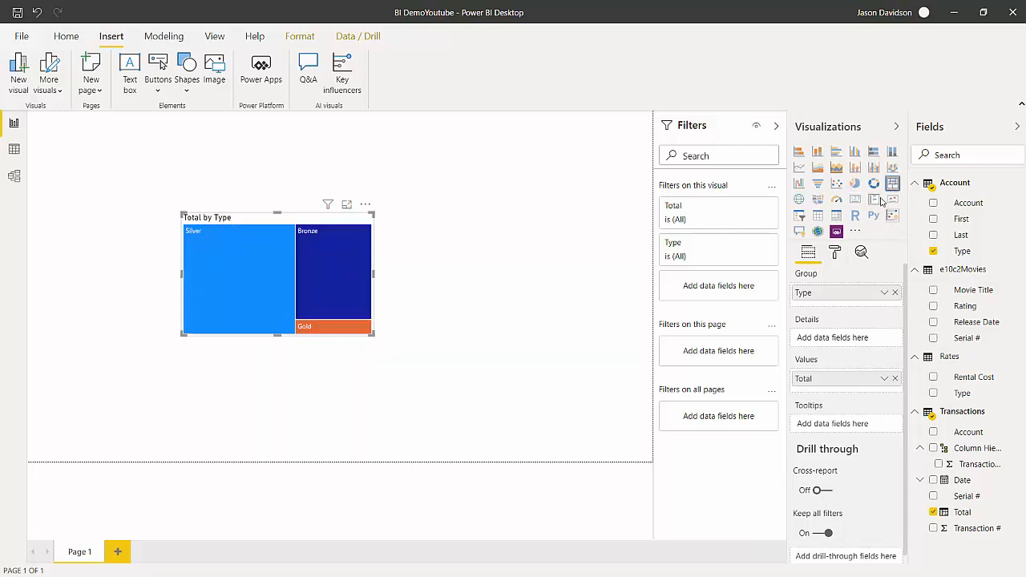
pyautogui.click(856, 154)
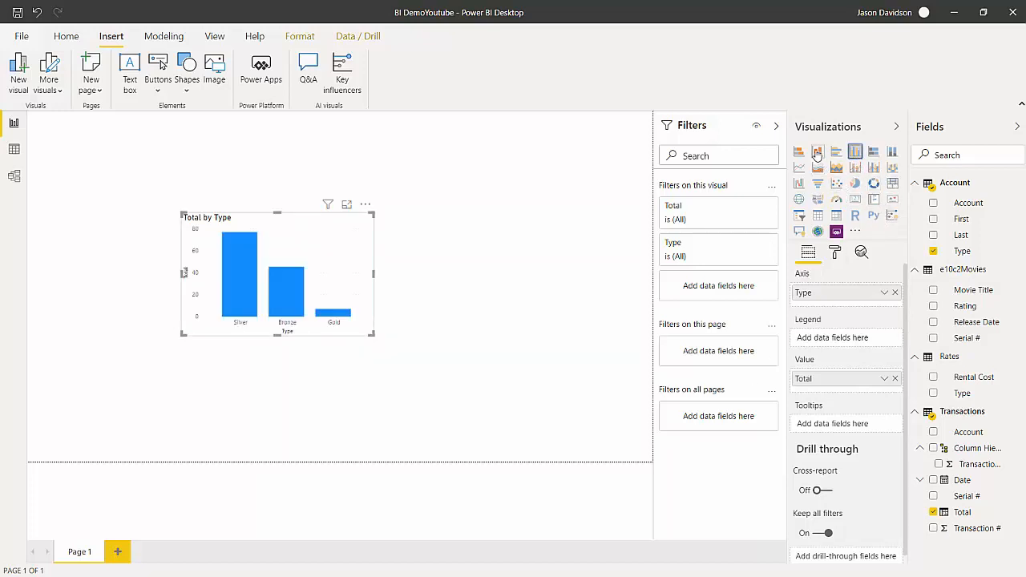
pyautogui.click(855, 183)
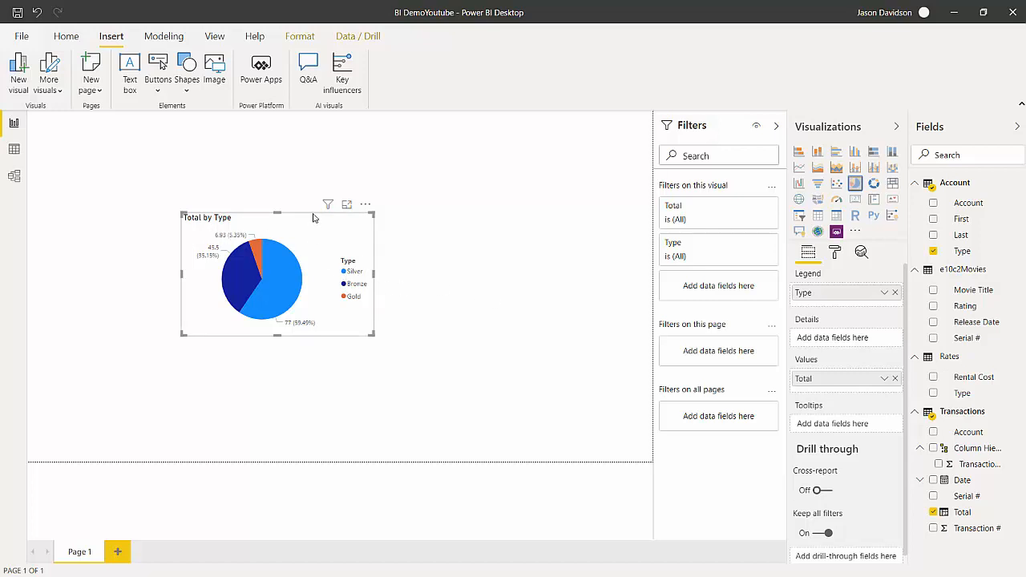
pyautogui.click(818, 215)
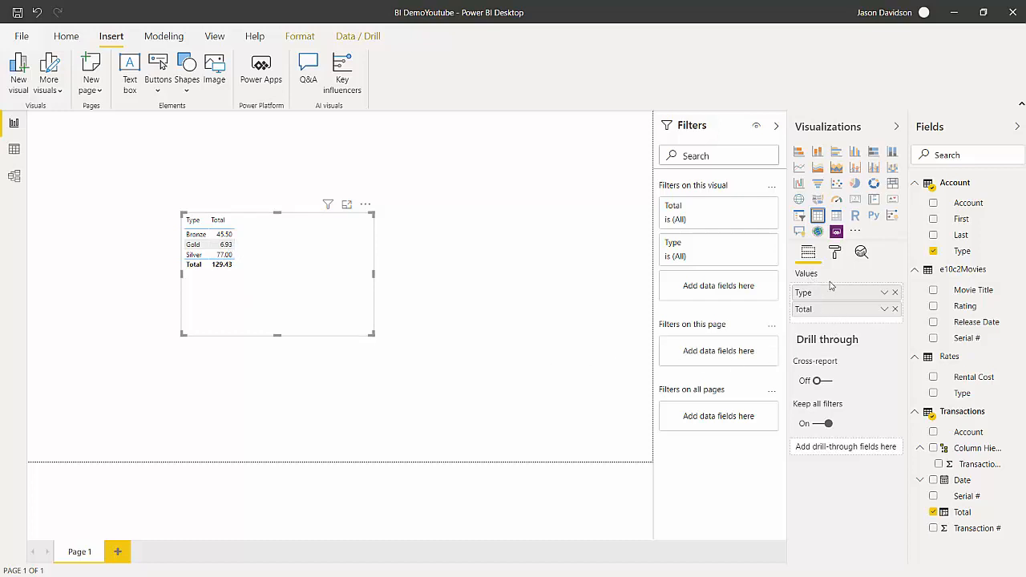
# Try Don't summarize for the Total field in the table visual and set it back to Sum.
pyautogui.click(884, 310)
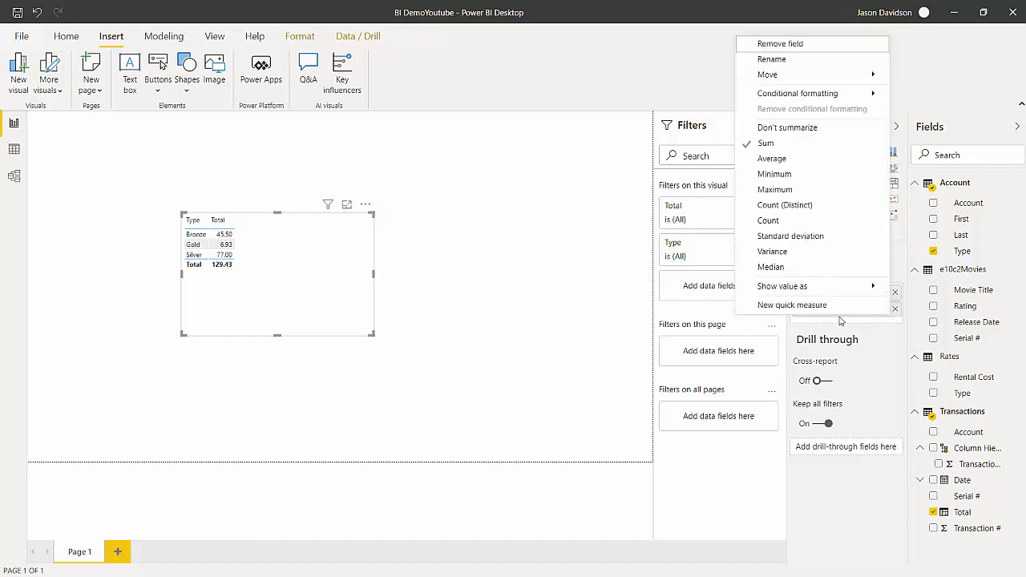
pyautogui.click(826, 135)
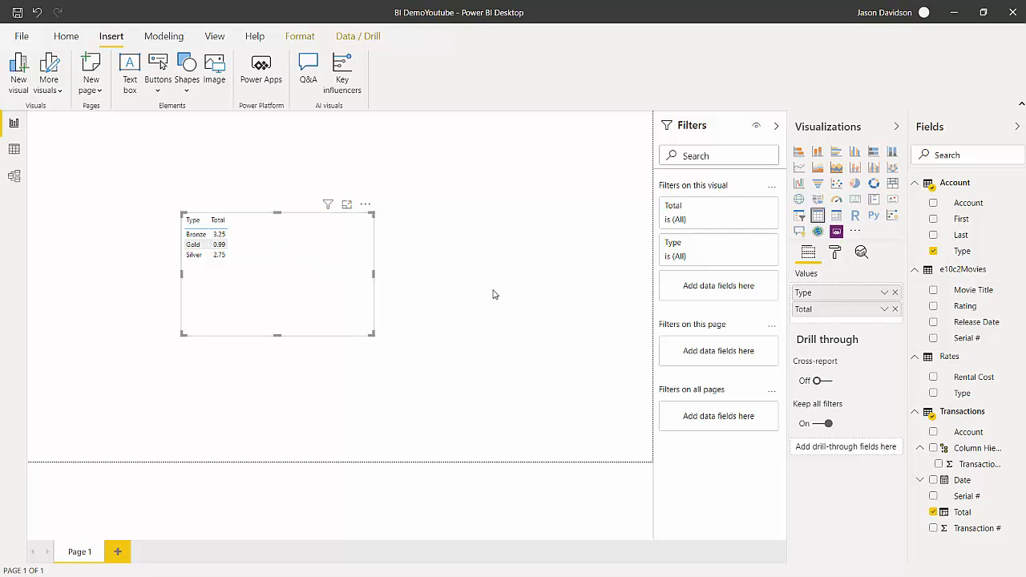
pyautogui.click(884, 309)
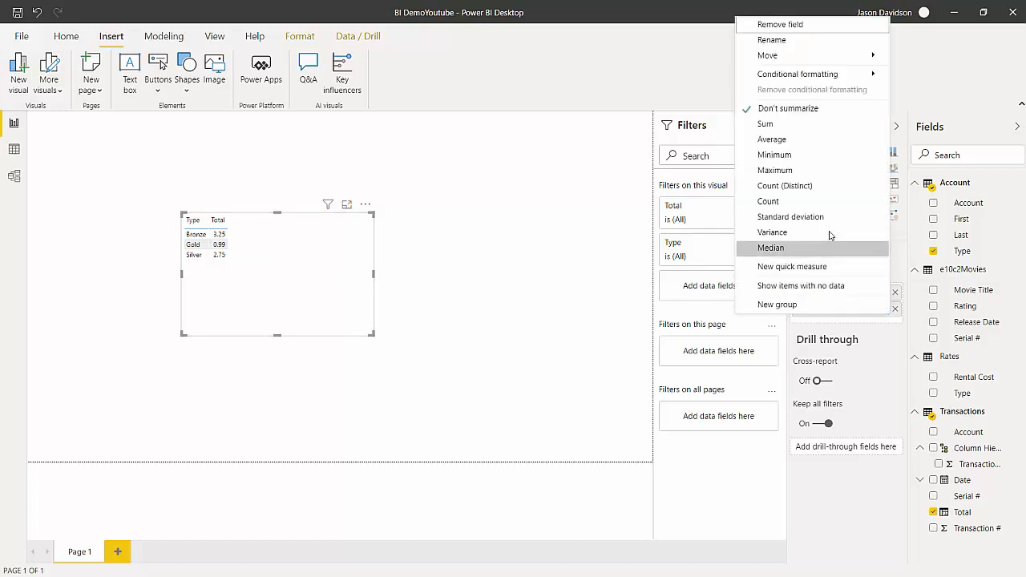
pyautogui.click(770, 124)
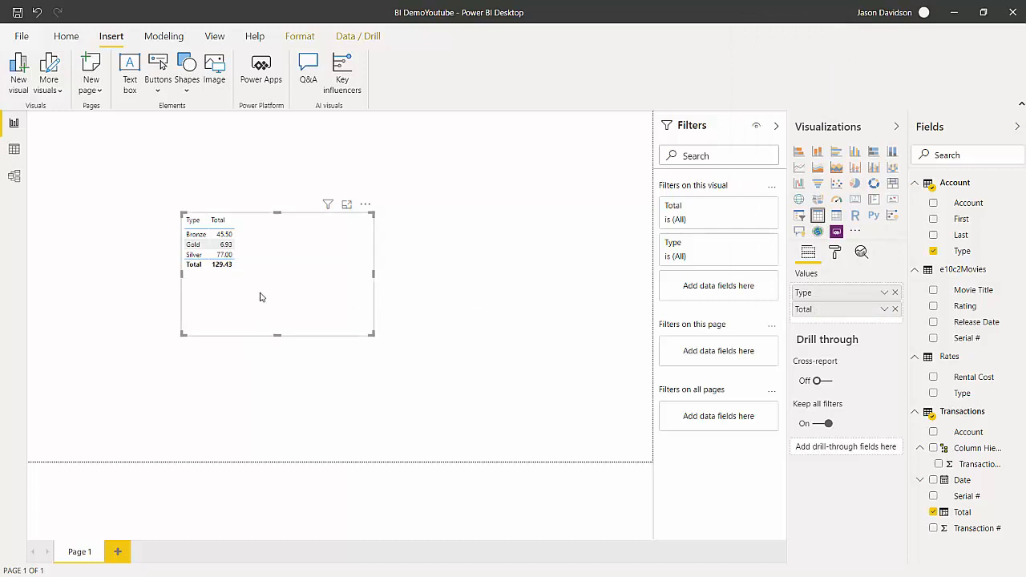
# Resize the table visual to fit closely around its rows and move it to the left edge of Page 1.
pyautogui.moveTo(369, 335); pyautogui.dragTo(236, 269)
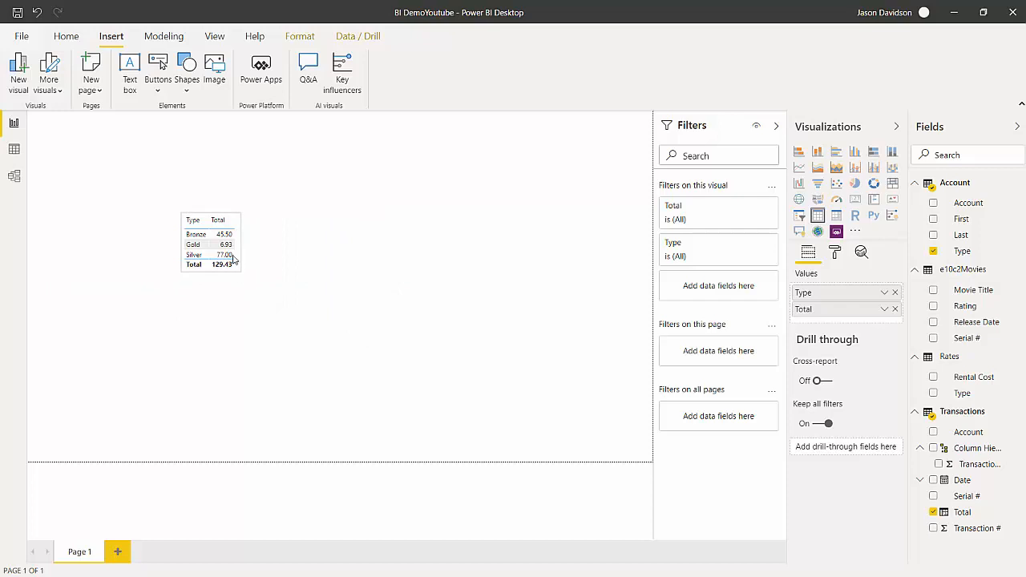
pyautogui.click(211, 279)
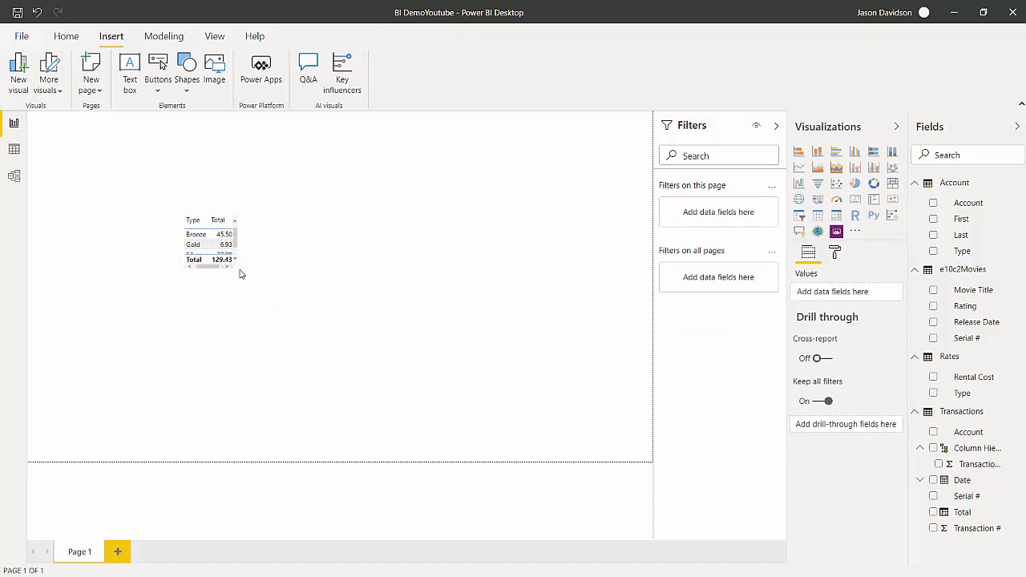
pyautogui.moveTo(239, 270); pyautogui.dragTo(266, 299)
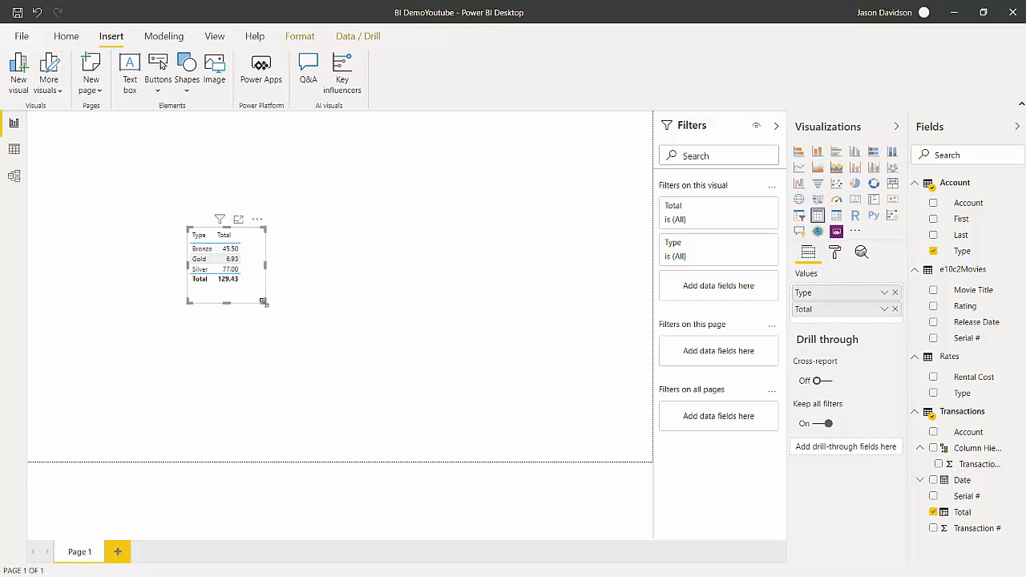
pyautogui.moveTo(265, 299); pyautogui.dragTo(250, 296)
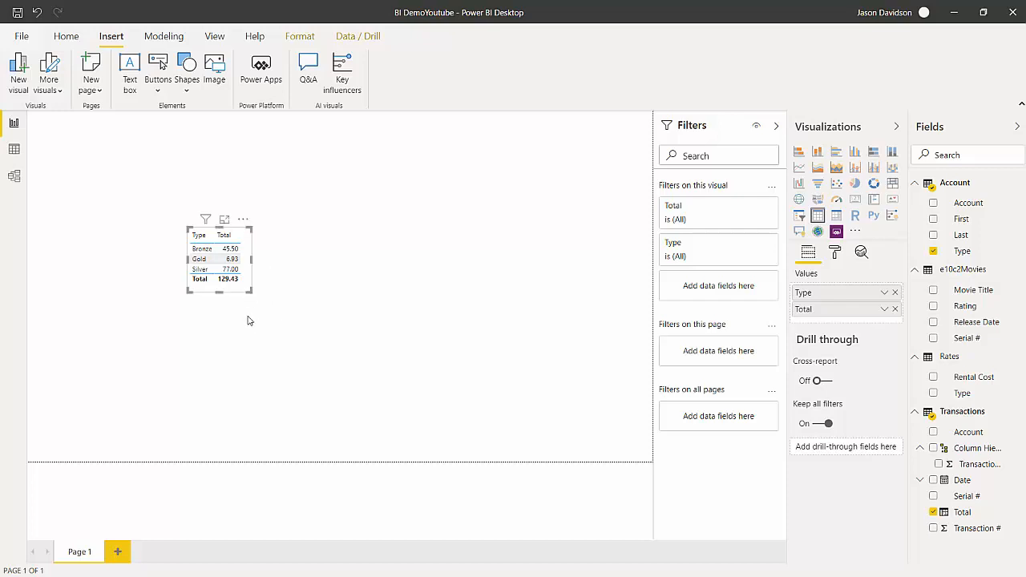
pyautogui.click(65, 38)
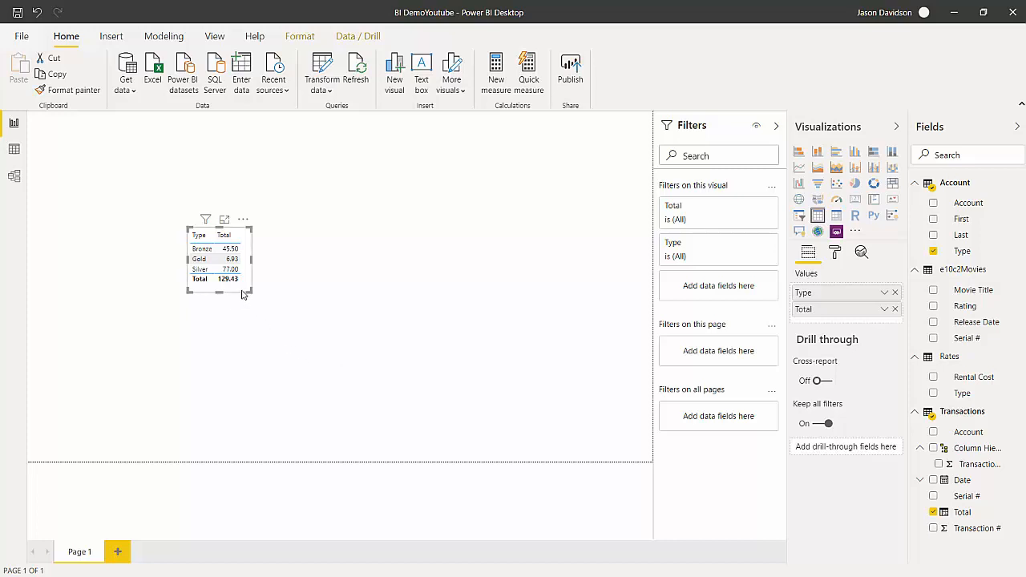
pyautogui.moveTo(228, 290); pyautogui.dragTo(87, 267)
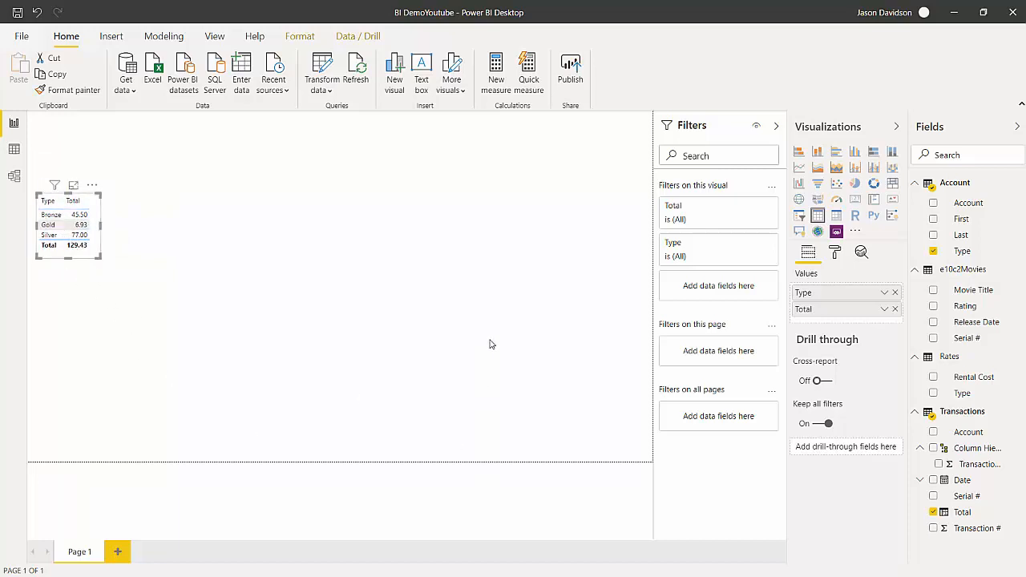
# Add a new table visual with Type from the Rates table and Total from the Transactions table, beside the existing table.
pyautogui.click(610, 345)
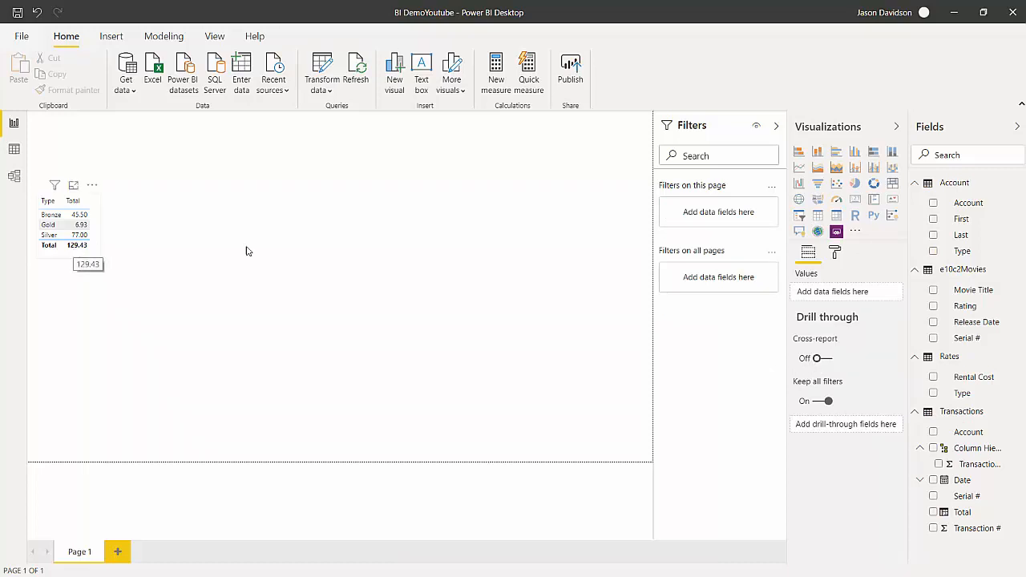
pyautogui.moveTo(966, 398); pyautogui.dragTo(239, 232)
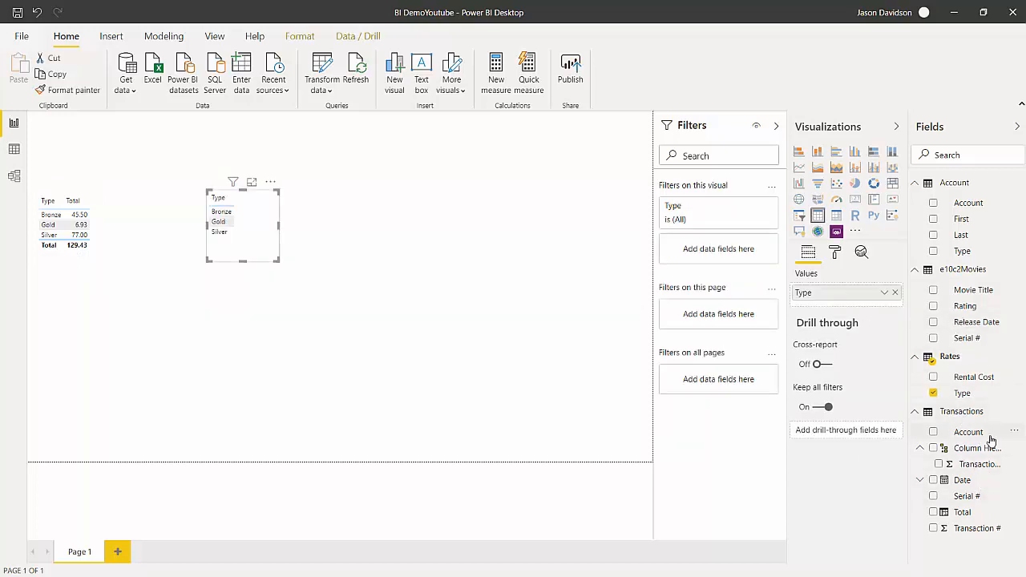
pyautogui.moveTo(964, 514); pyautogui.dragTo(265, 228)
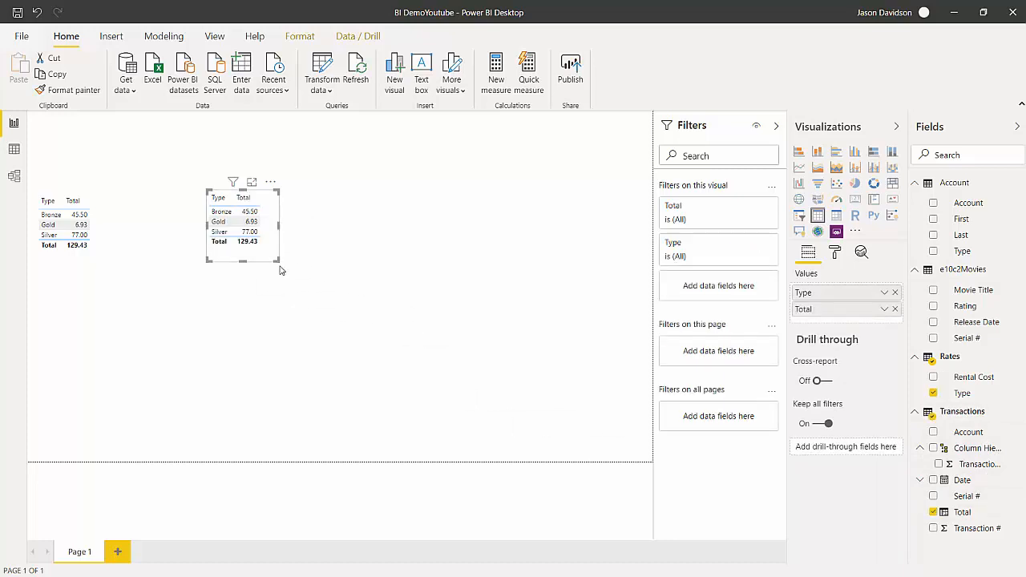
# Convert the new Type and Total visual into a pie chart, enlarge it and reposition it slightly.
pyautogui.click(854, 183)
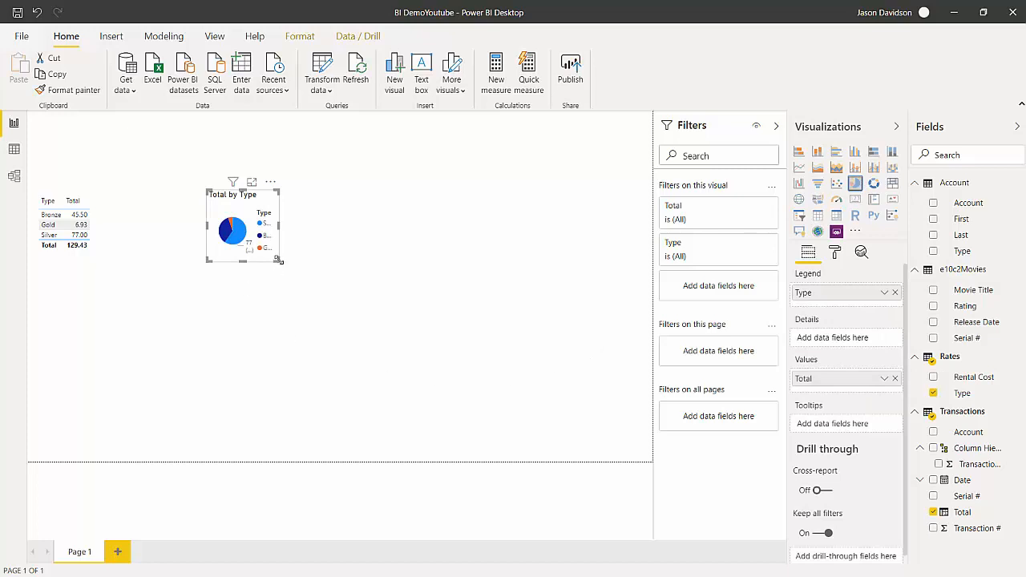
pyautogui.moveTo(279, 261); pyautogui.dragTo(349, 296)
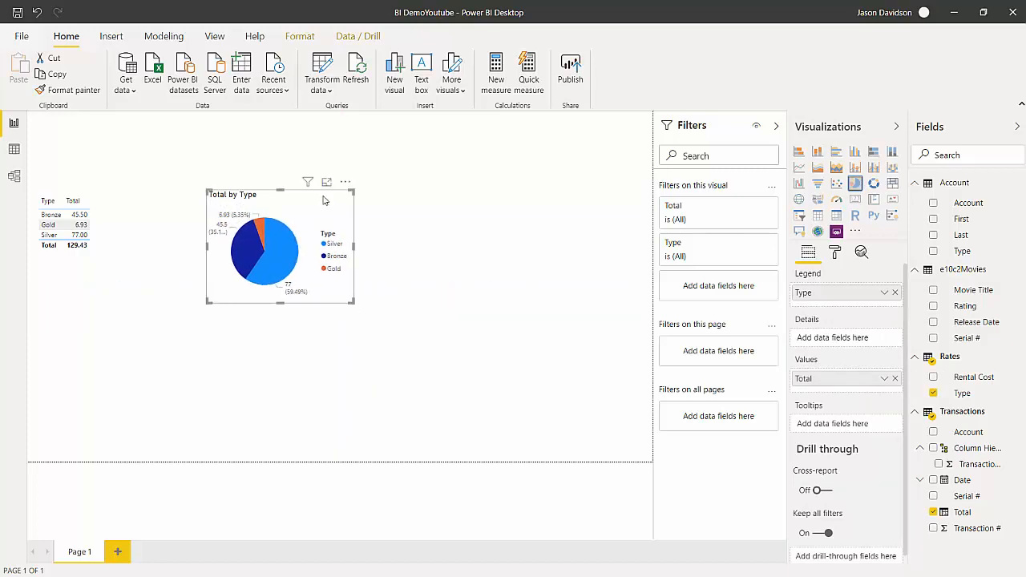
pyautogui.moveTo(325, 200); pyautogui.dragTo(338, 218)
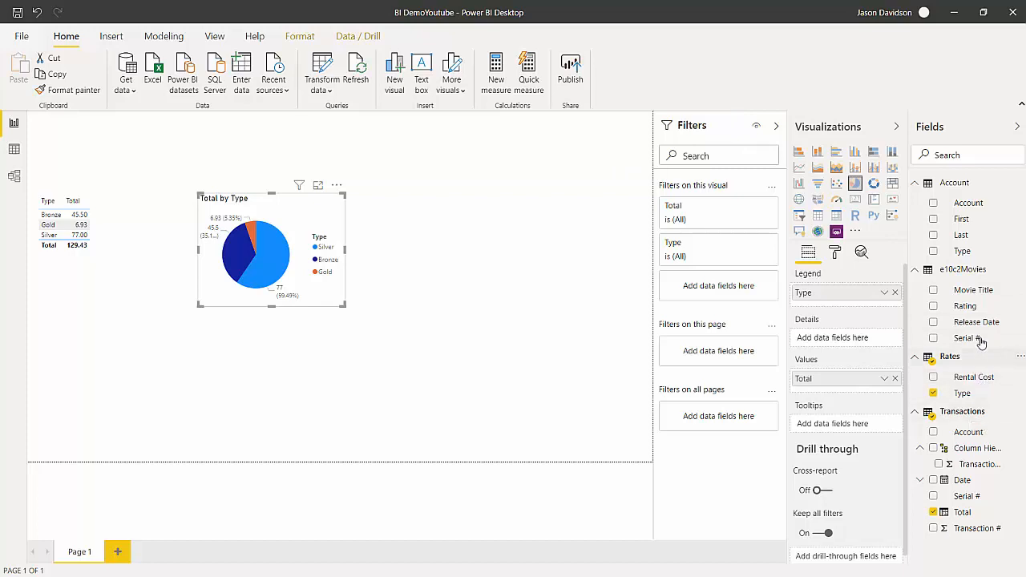
# Add a table of movie Rating and Total beneath the Type table, and move the pie chart close beside both tables.
pyautogui.moveTo(967, 305); pyautogui.dragTo(152, 206)
pyautogui.click(188, 218)
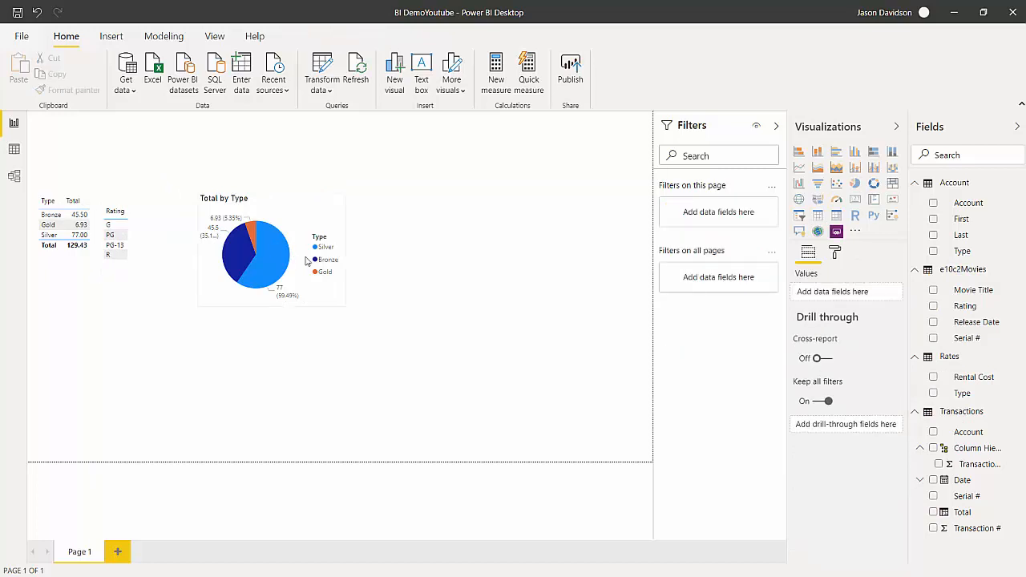
pyautogui.moveTo(961, 514); pyautogui.dragTo(132, 240)
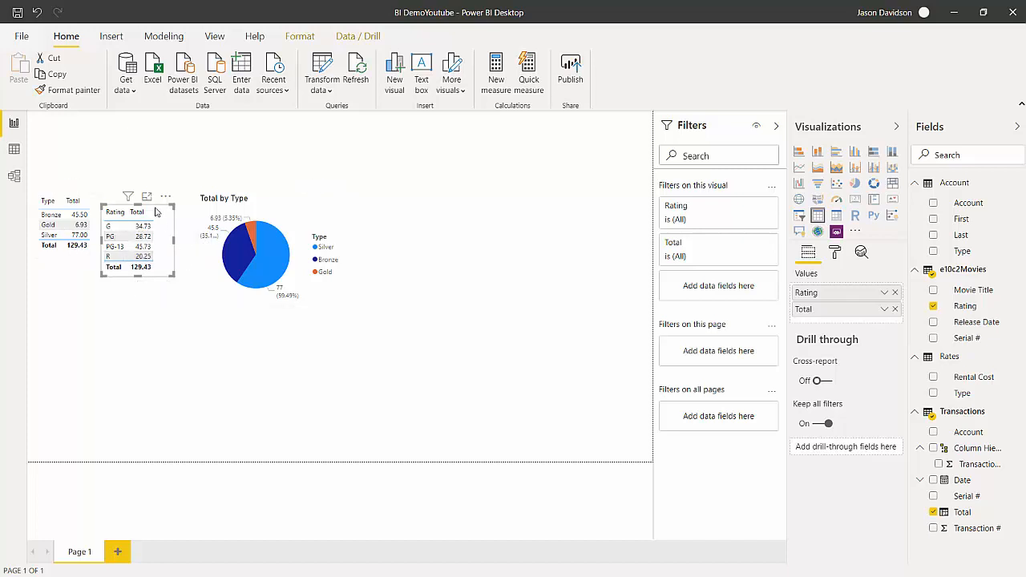
pyautogui.moveTo(155, 211); pyautogui.dragTo(91, 266)
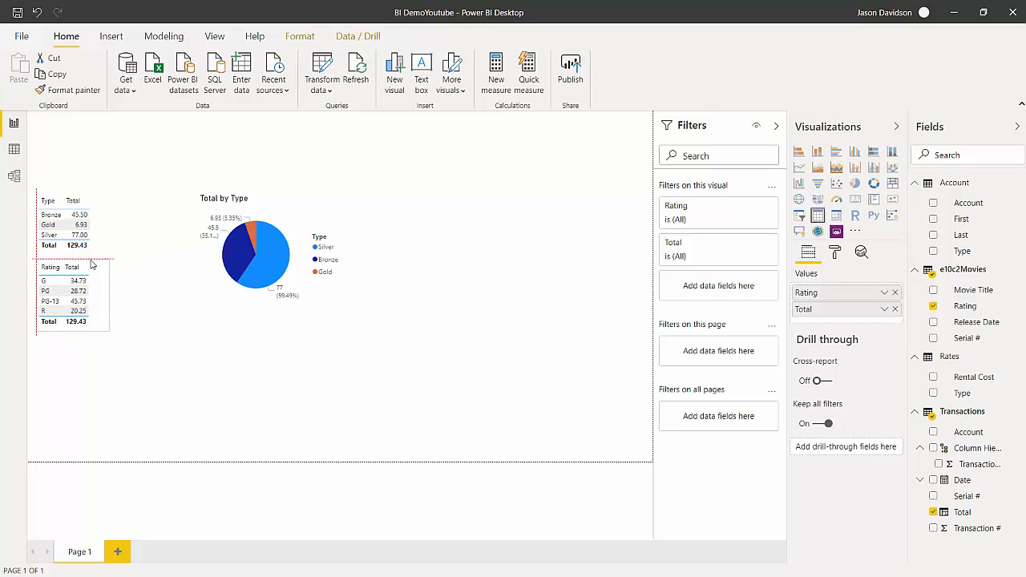
pyautogui.moveTo(257, 200); pyautogui.dragTo(185, 215)
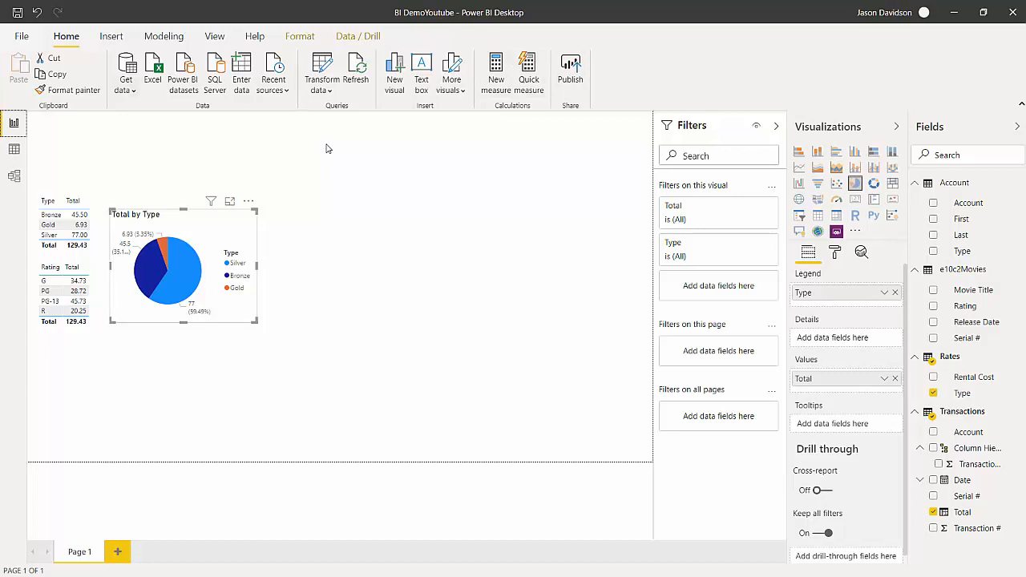
# Insert a text box across the upper part of Page 1 containing the title Transaction Analysis.
pyautogui.click(112, 36)
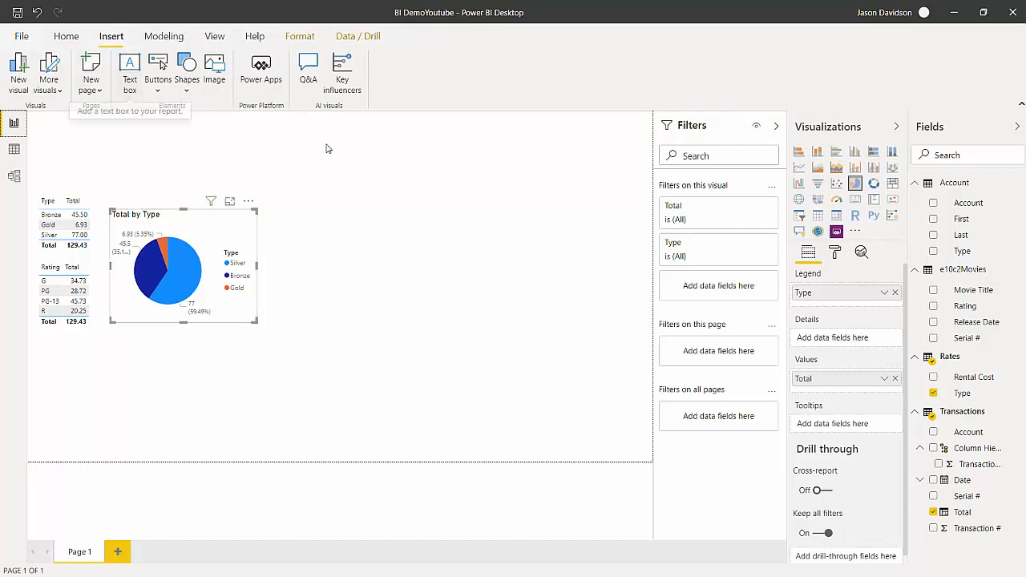
pyautogui.click(130, 68)
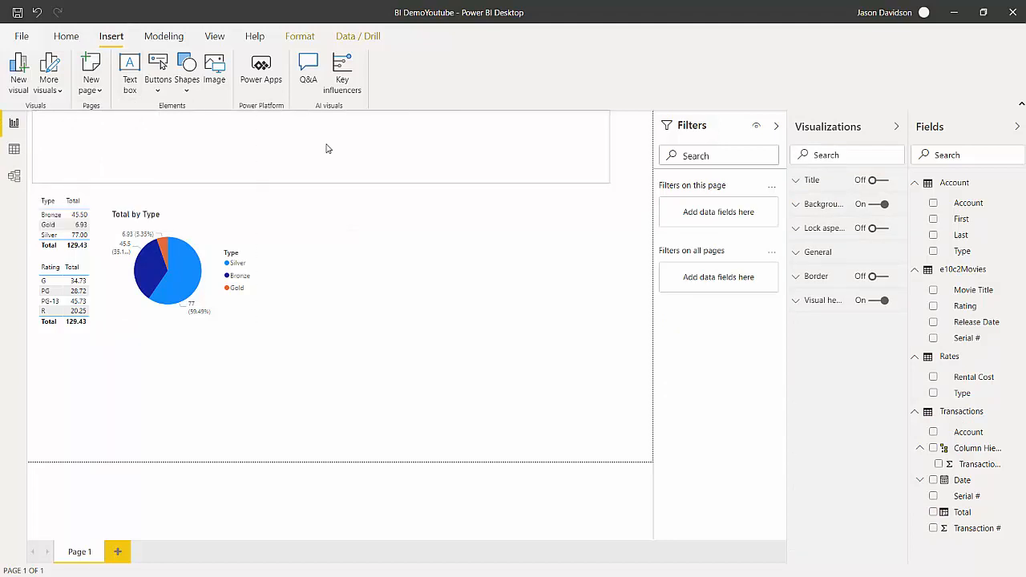
pyautogui.click(326, 149)
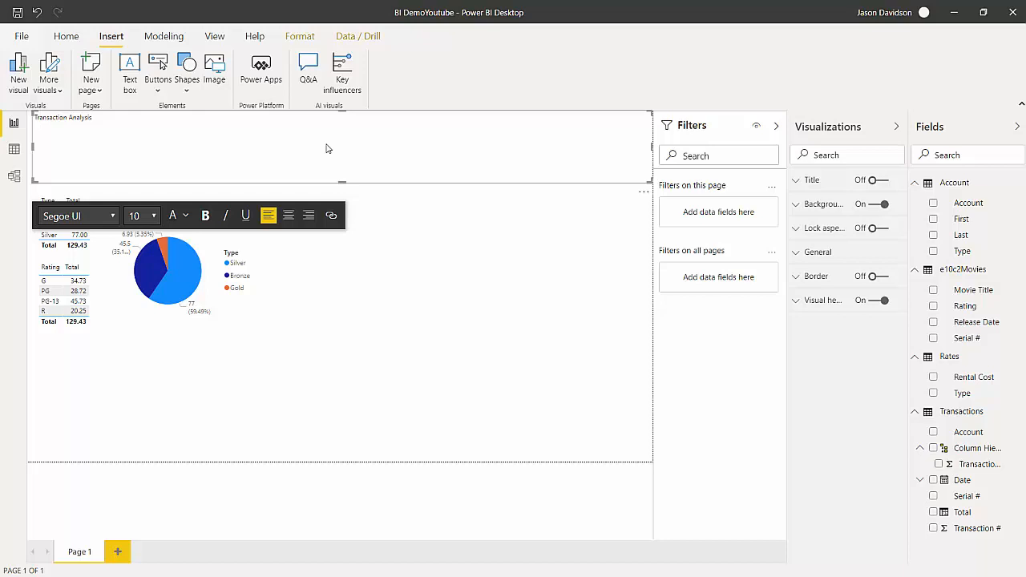
# Set the font of the Transaction Analysis title text to Calibri.
pyautogui.hotkey('ctrl', 'a')
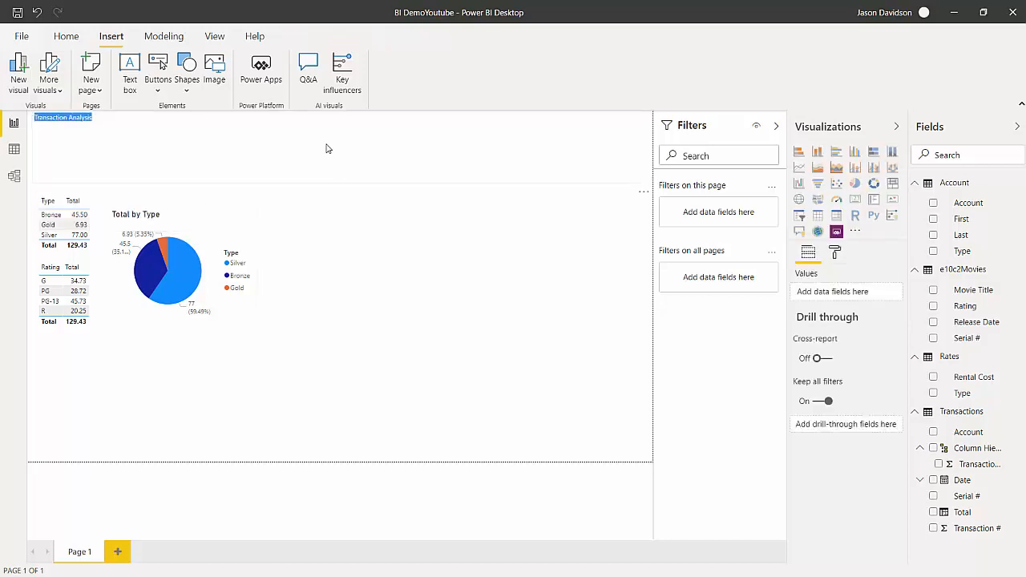
pyautogui.click(326, 148)
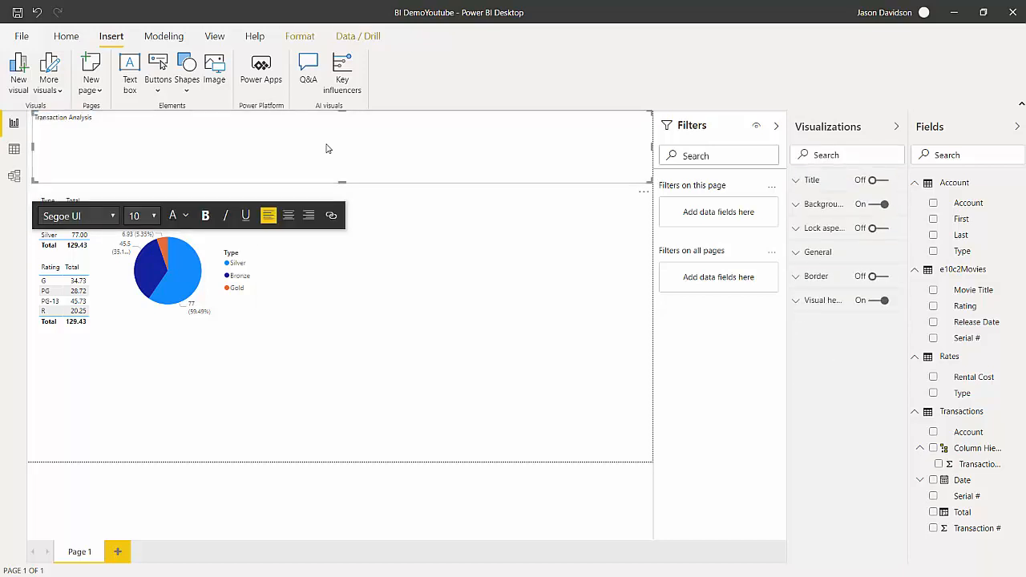
pyautogui.hotkey('ctrl', 'a')
pyautogui.click(113, 216)
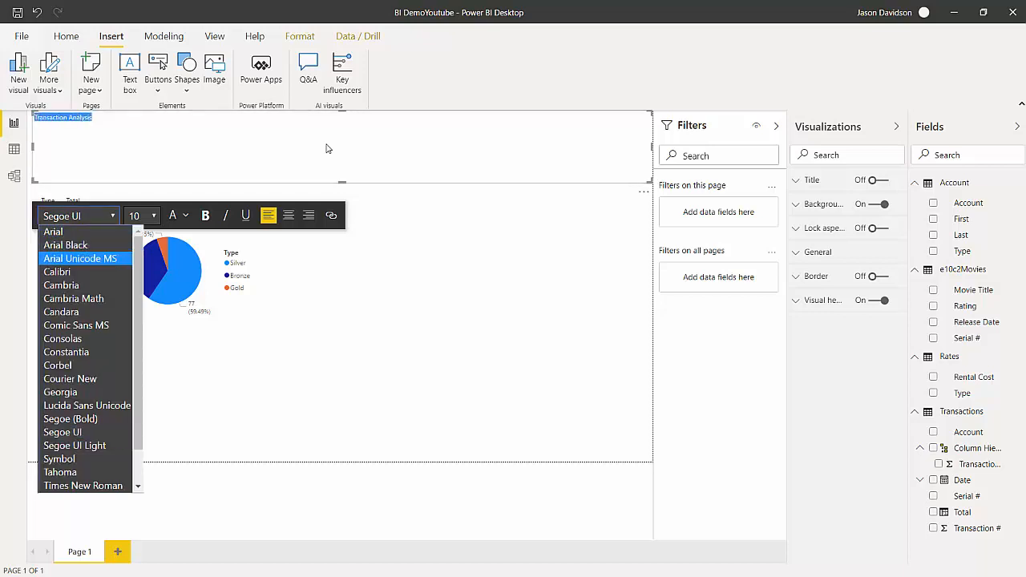
pyautogui.click(72, 271)
# Try font sizes 42 and 60 for the title text and set it to 44.
pyautogui.click(153, 216)
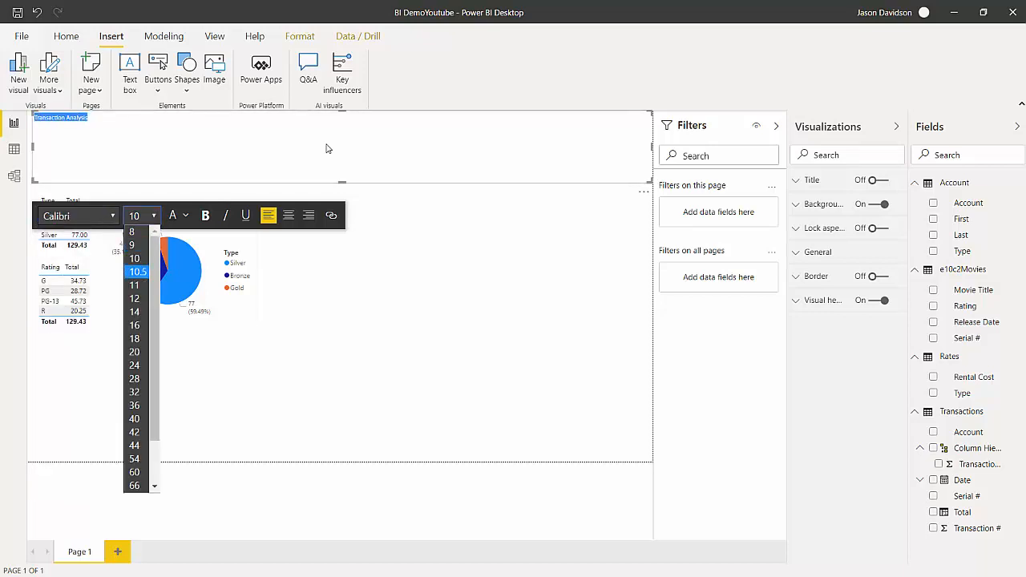
pyautogui.click(137, 432)
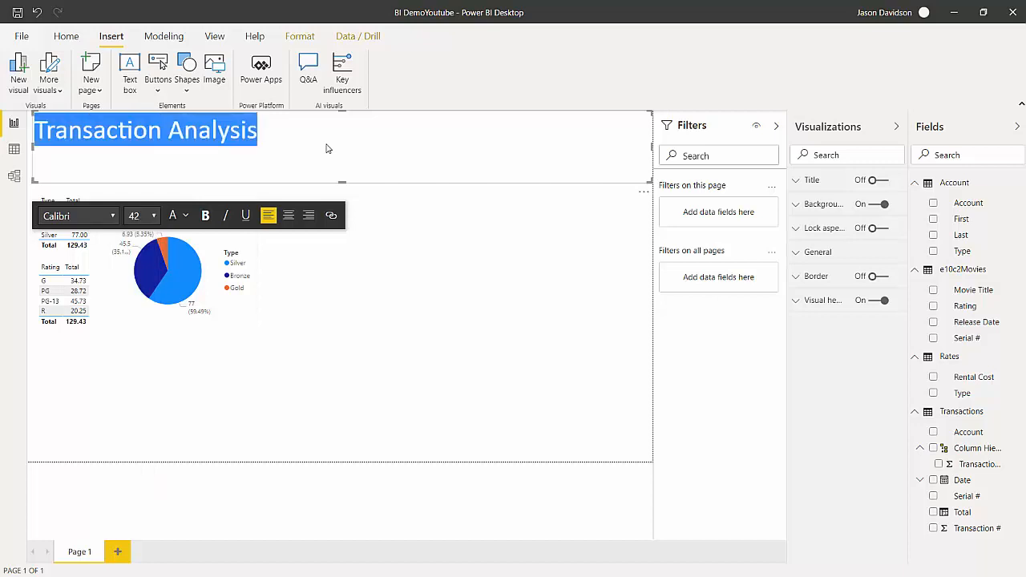
pyautogui.click(153, 215)
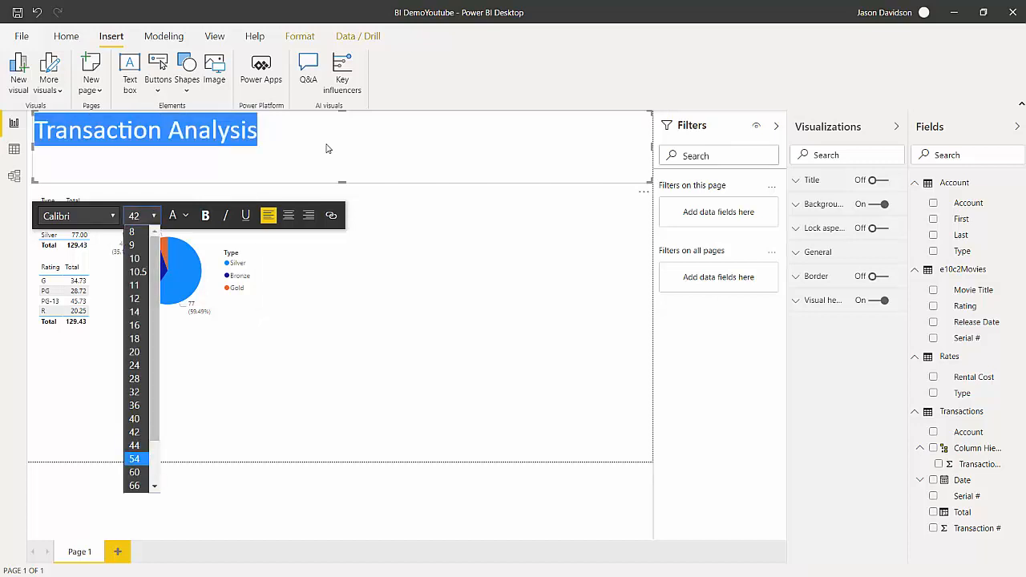
pyautogui.click(137, 473)
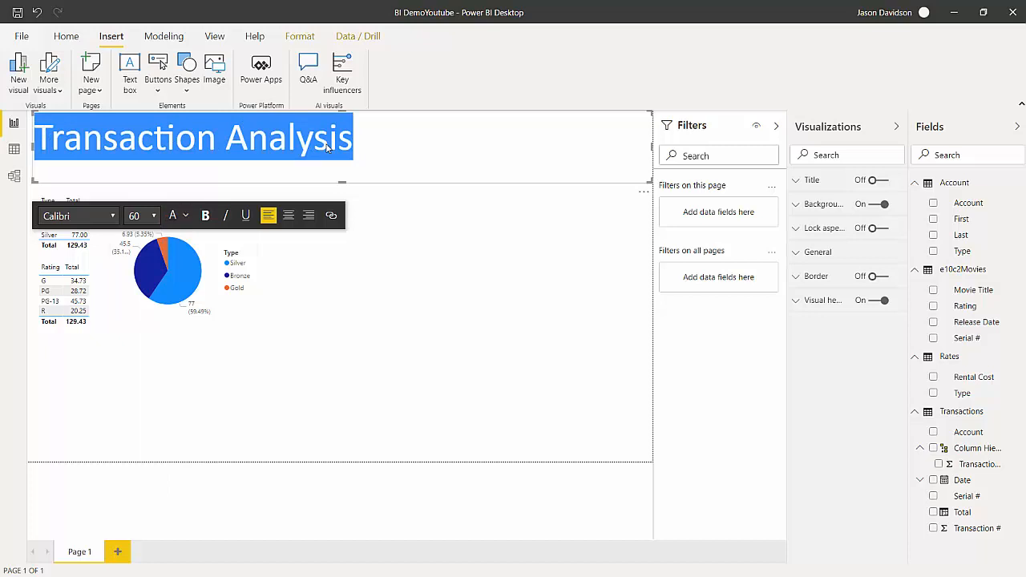
pyautogui.click(153, 216)
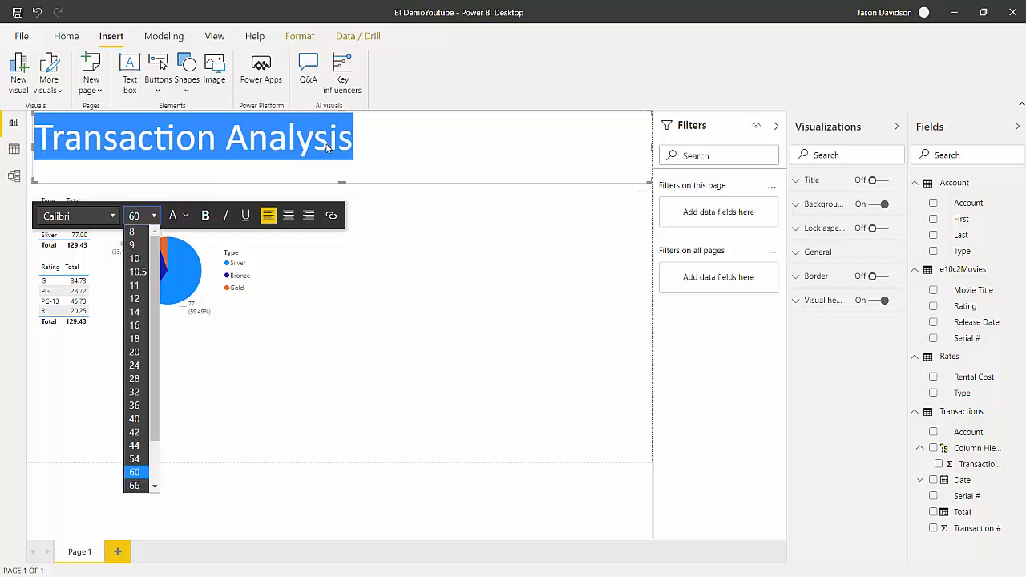
pyautogui.click(137, 444)
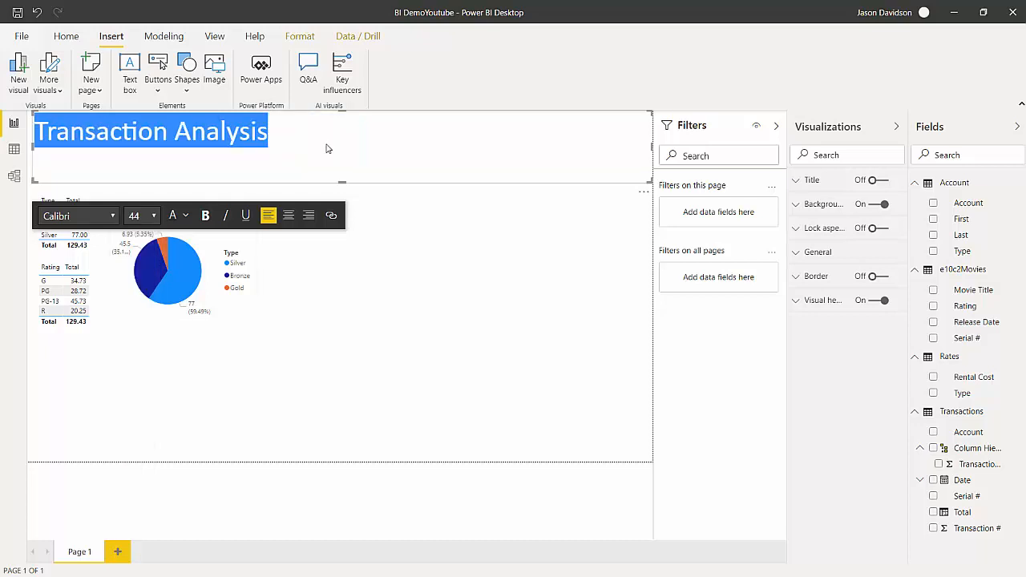
# Make the title text bold, trying italic as well and removing it again.
pyautogui.hotkey('ctrl', 'b')
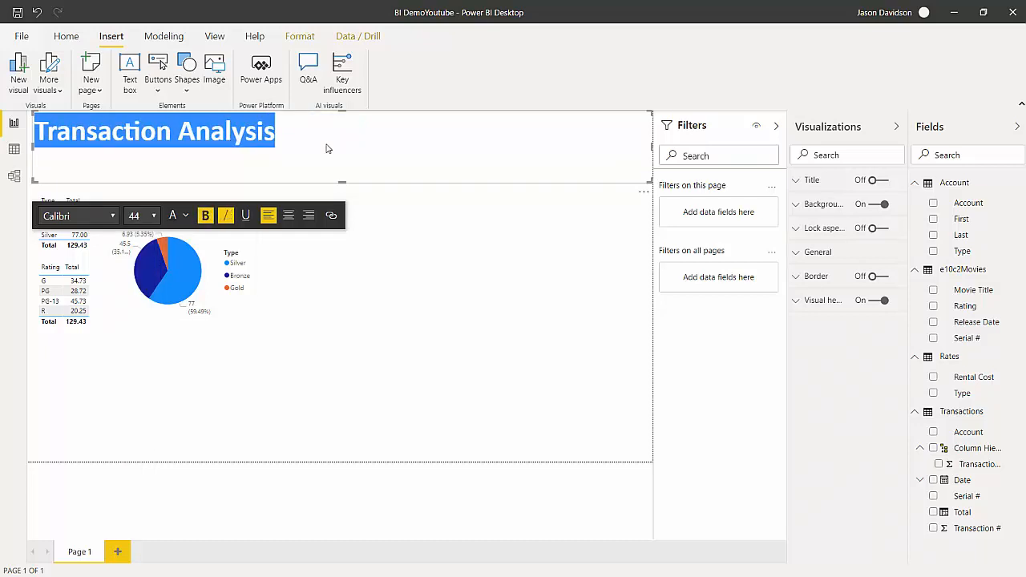
pyautogui.hotkey('ctrl', 'i')
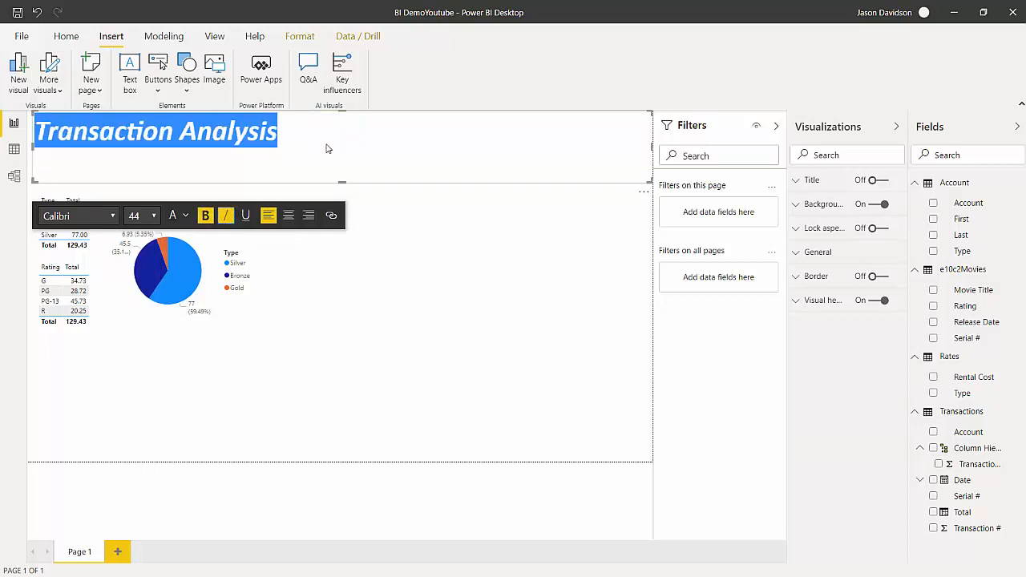
pyautogui.hotkey('ctrl', 'i')
pyautogui.press('Escape')
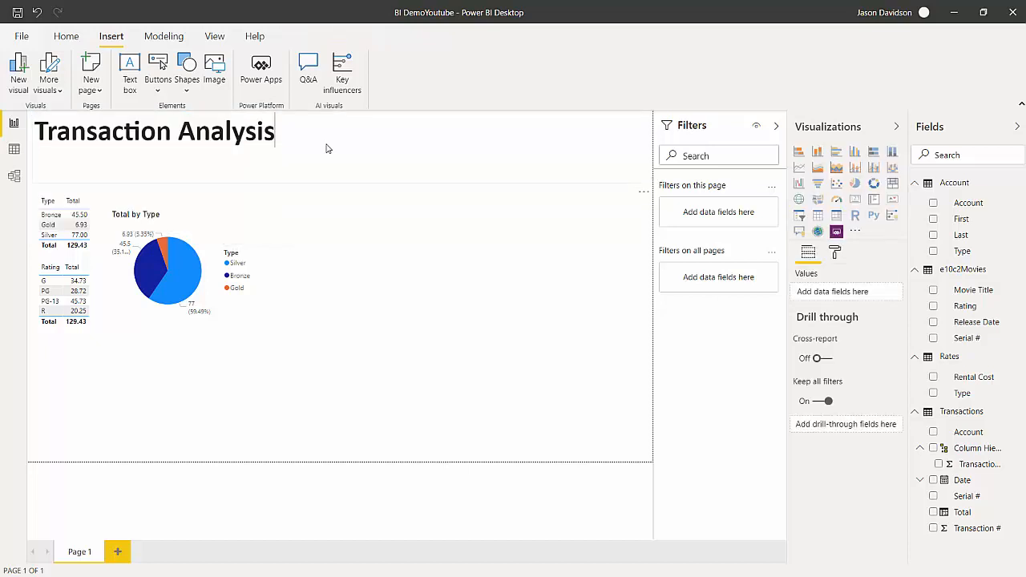
# Shrink the text box to fit closely around the title and center it horizontally above the visuals.
pyautogui.click(326, 148)
pyautogui.moveTo(342, 182); pyautogui.dragTo(343, 152)
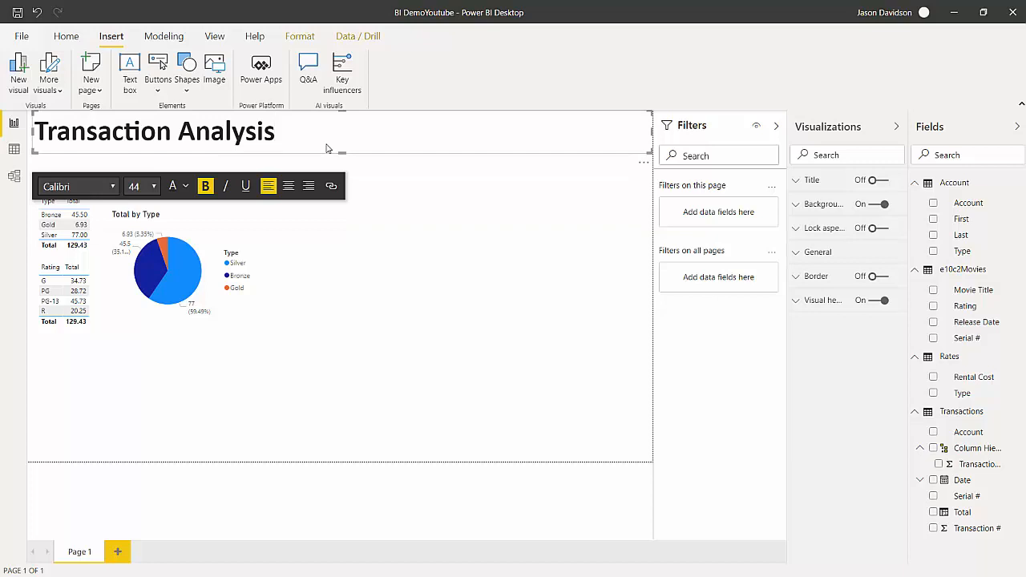
pyautogui.moveTo(651, 132)
pyautogui.mouseDown()
pyautogui.moveTo(275, 131)
pyautogui.moveTo(292, 131)
pyautogui.mouseUp()
pyautogui.click(326, 148)
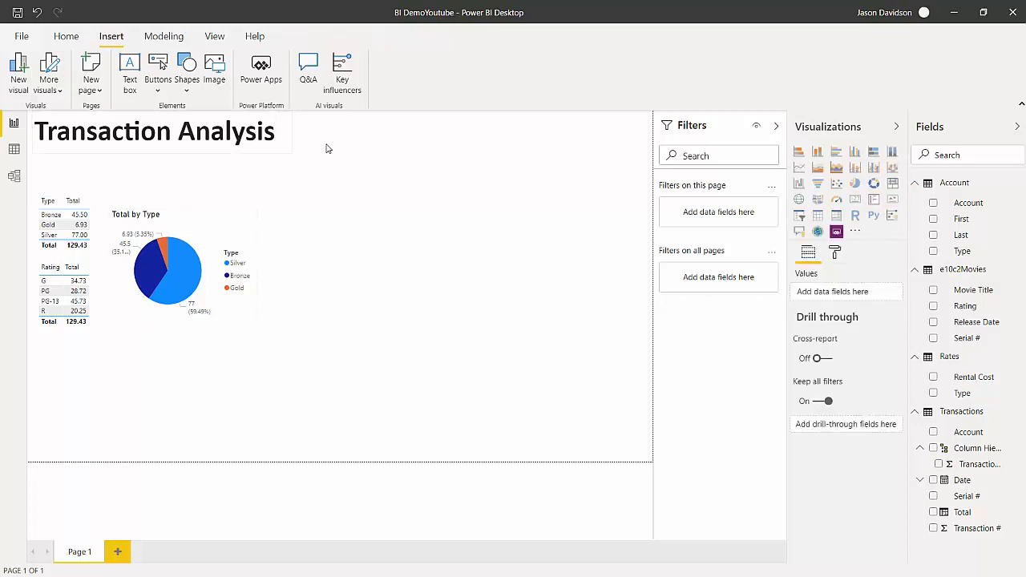
pyautogui.moveTo(151, 142); pyautogui.dragTo(328, 149)
pyautogui.press('Escape')
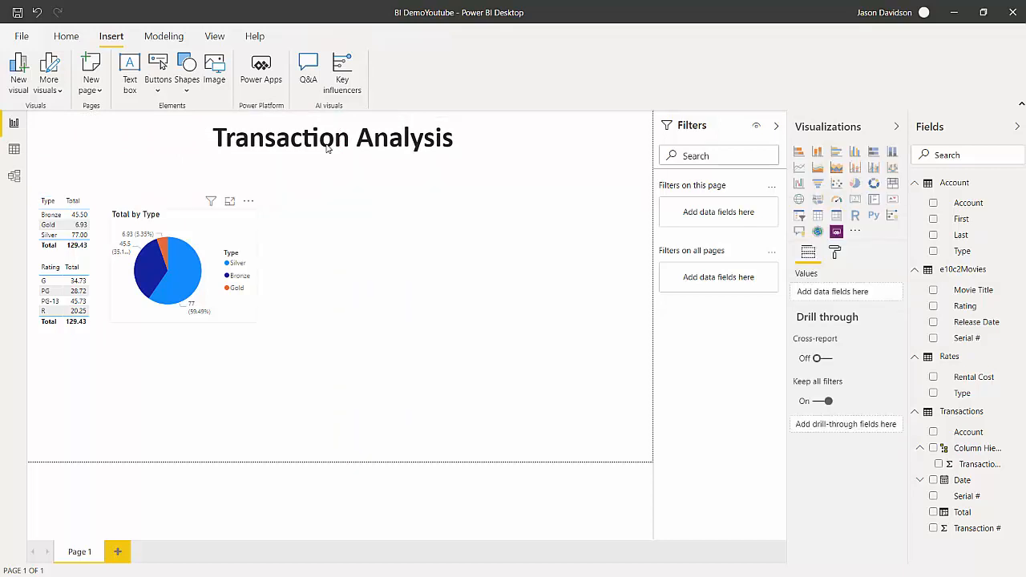
# Move the pie chart, the Type table and the Rating table up so they sit closer under the title.
pyautogui.moveTo(178, 220); pyautogui.dragTo(178, 187)
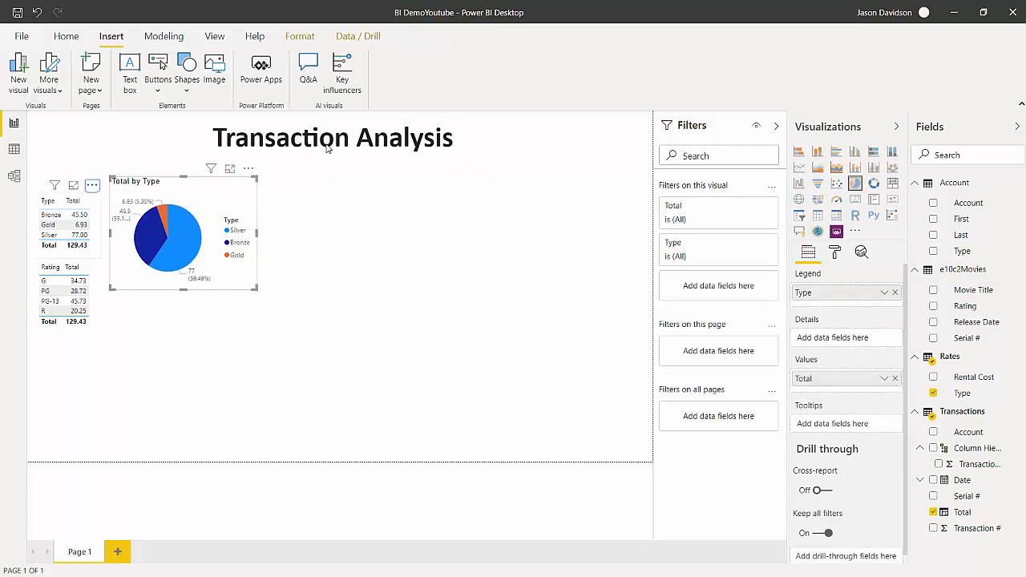
pyautogui.moveTo(92, 185); pyautogui.dragTo(92, 168)
pyautogui.press('Escape')
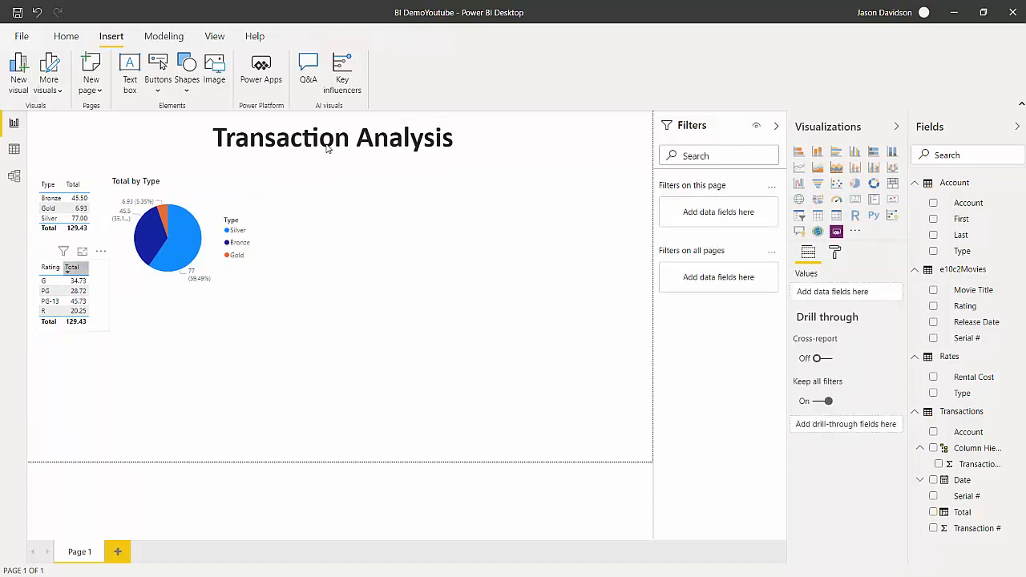
pyautogui.moveTo(93, 269); pyautogui.dragTo(93, 251)
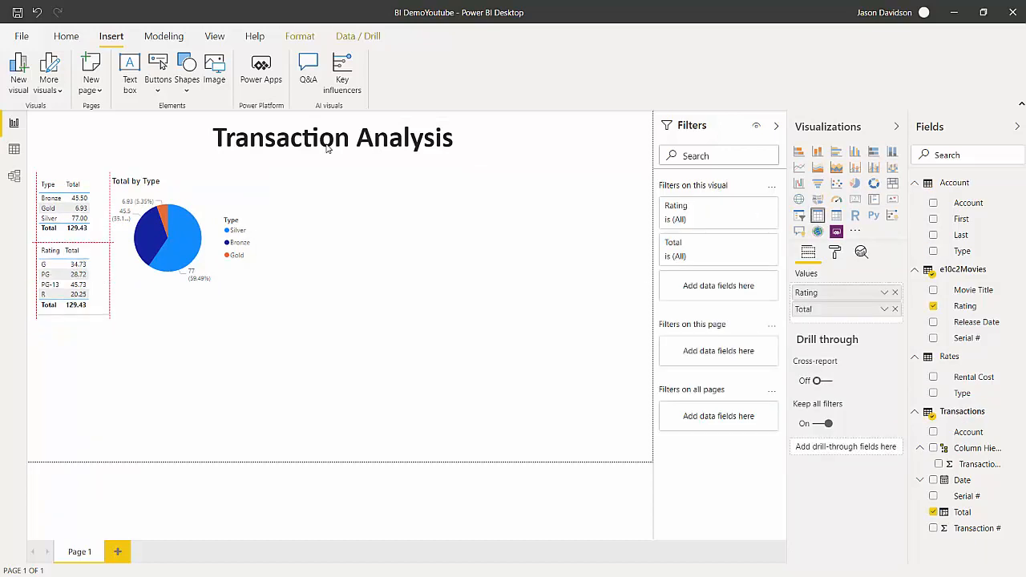
pyautogui.press('Escape')
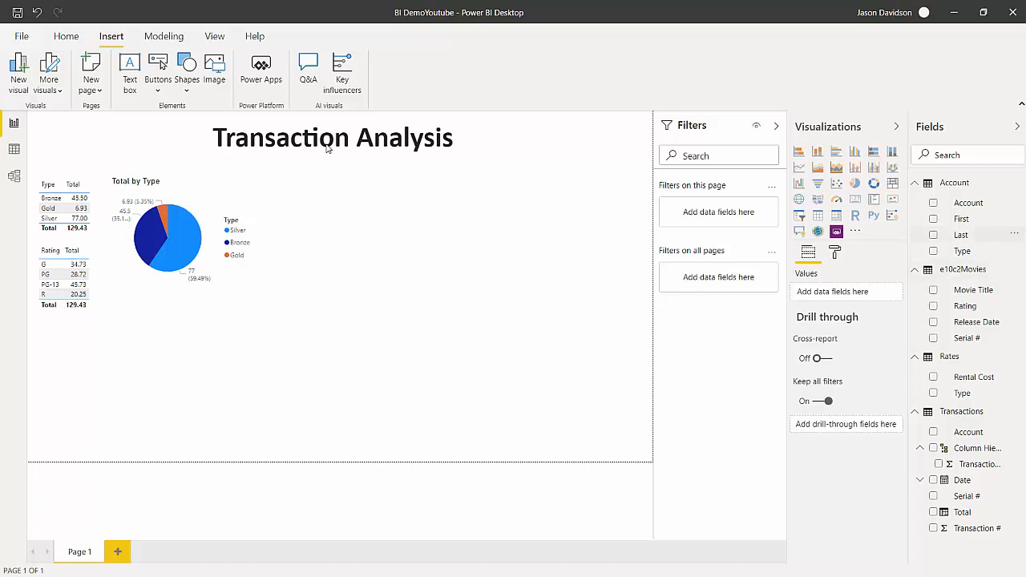
# Add a table visual of account Last and Transaction # beside the pie chart and shorten it to fit its rows.
pyautogui.moveTo(961, 235); pyautogui.dragTo(345, 206)
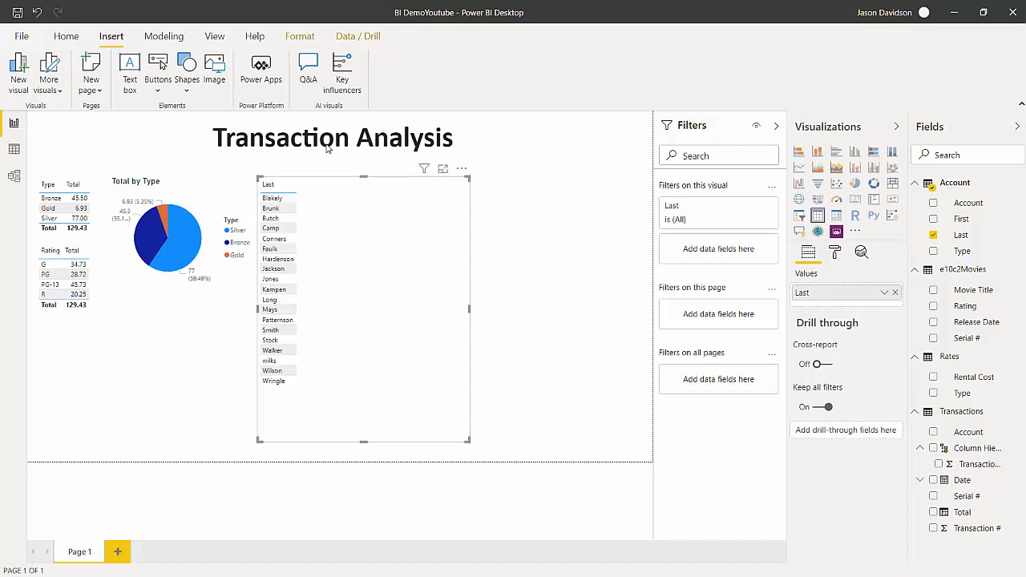
pyautogui.moveTo(976, 529); pyautogui.dragTo(300, 257)
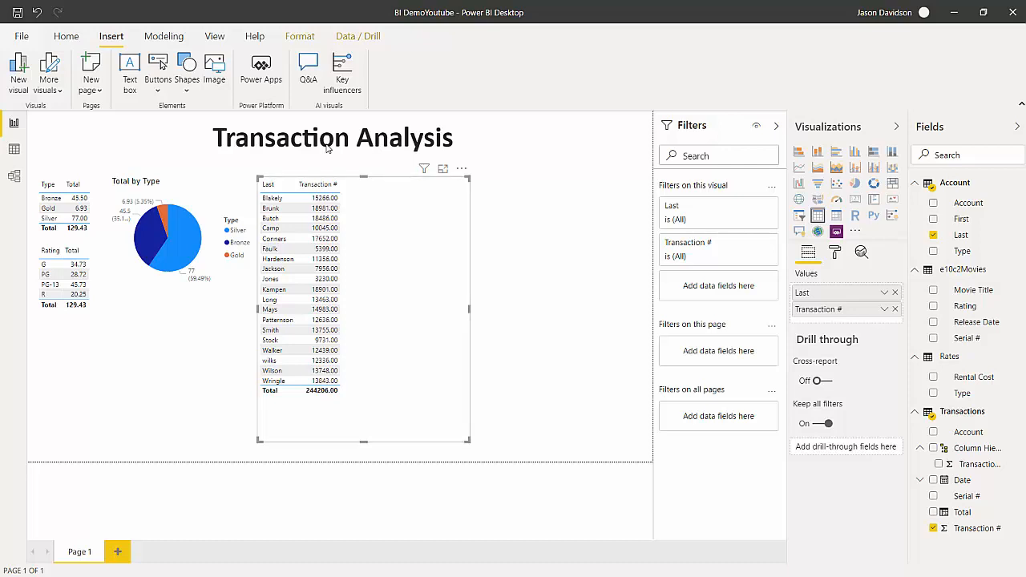
pyautogui.moveTo(363, 441); pyautogui.dragTo(363, 401)
# Set the Transaction # column of the Transactions table to 0 decimal places in the data view and return to the report.
pyautogui.click(14, 149)
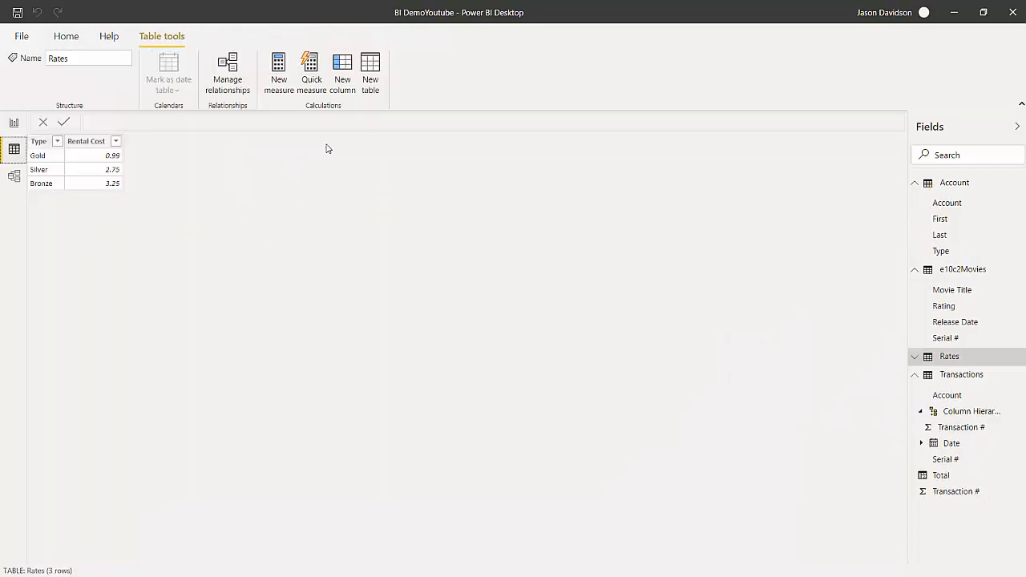
pyautogui.click(961, 375)
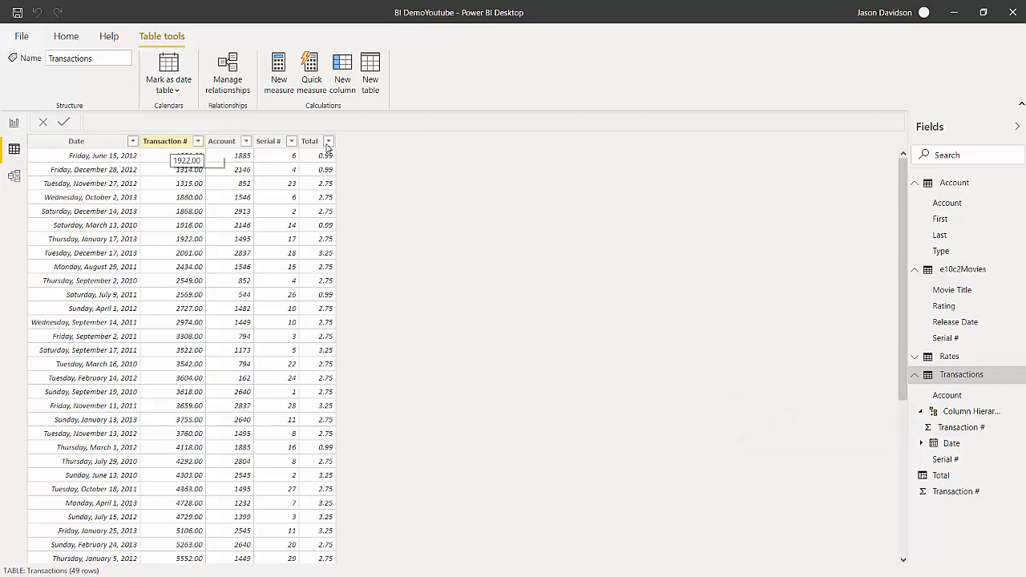
pyautogui.click(164, 141)
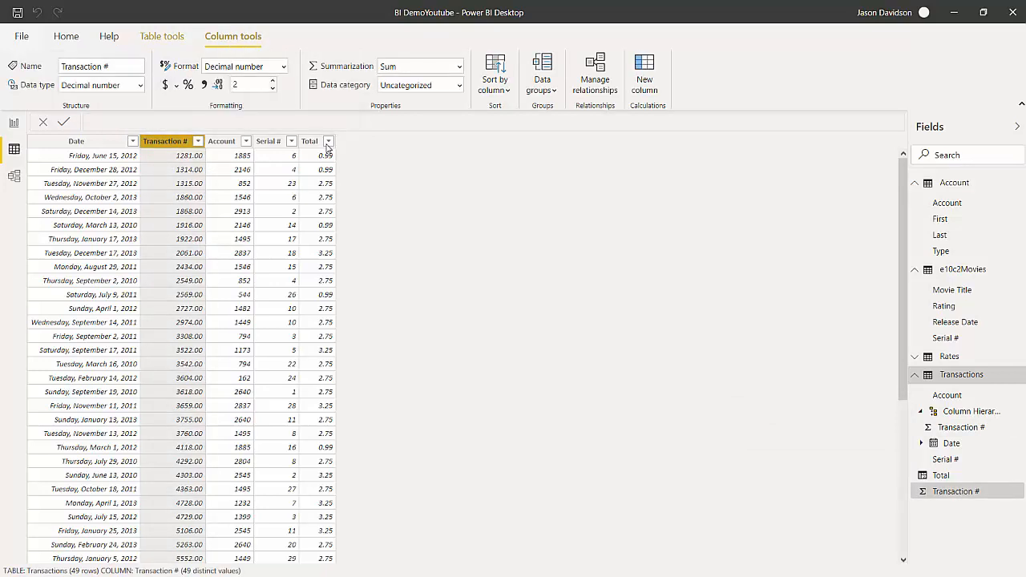
pyautogui.press('Tab')
pyautogui.write('0')
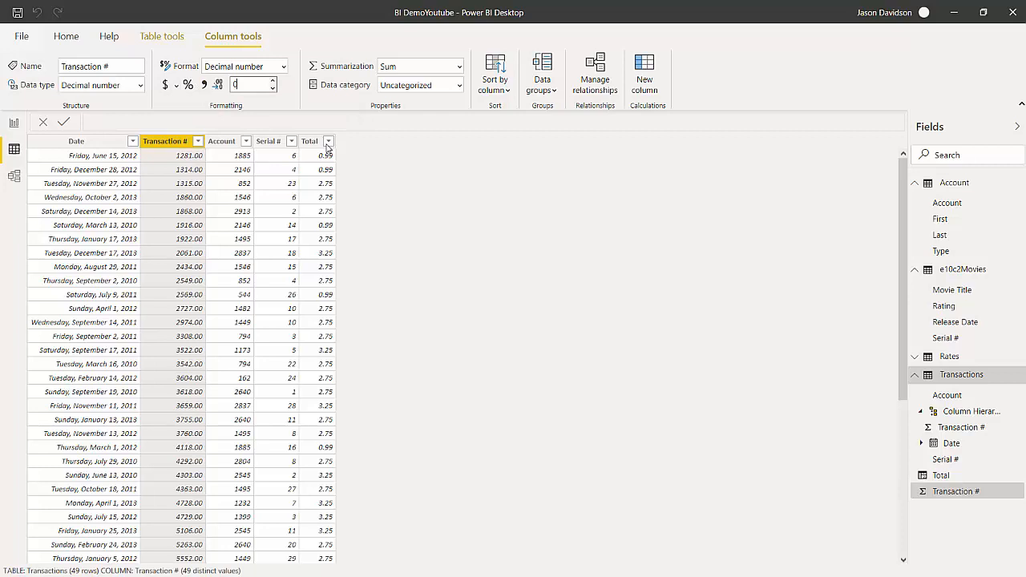
pyautogui.press('Return')
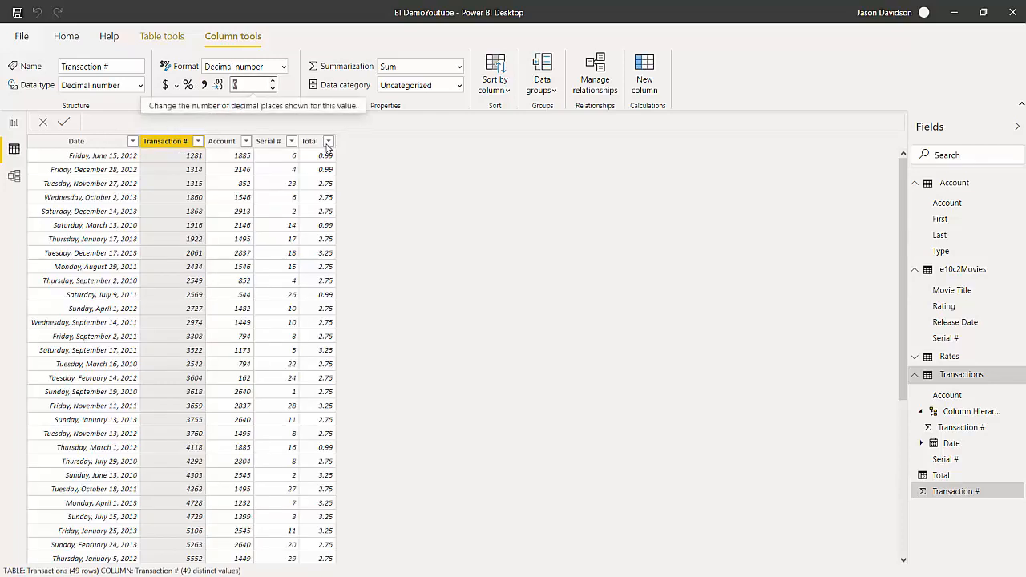
pyautogui.press('Return')
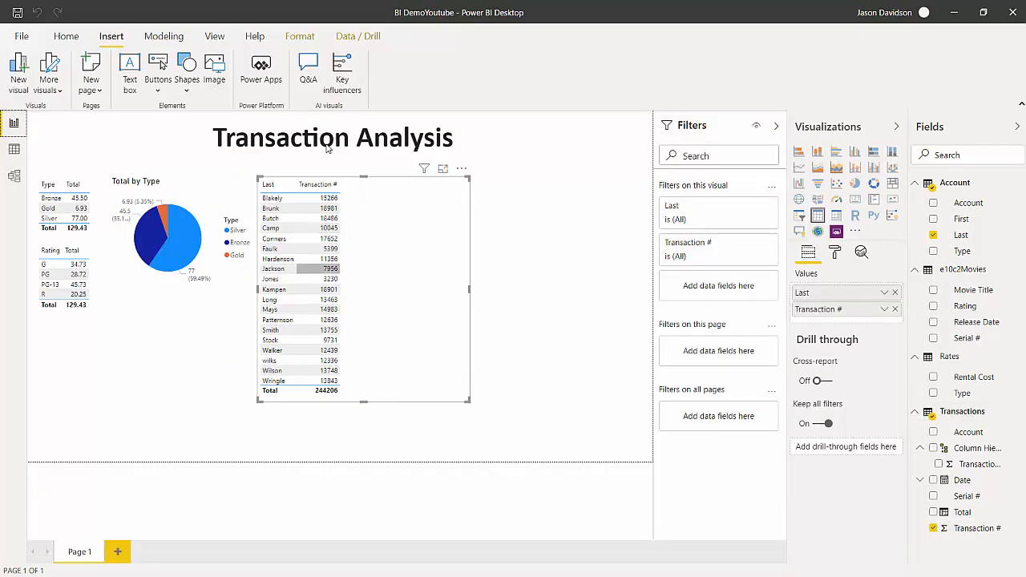
# Summarize Transaction # by Count in the last-name table, trying Don't summarize first, and shorten the table to fit its rows.
pyautogui.click(884, 310)
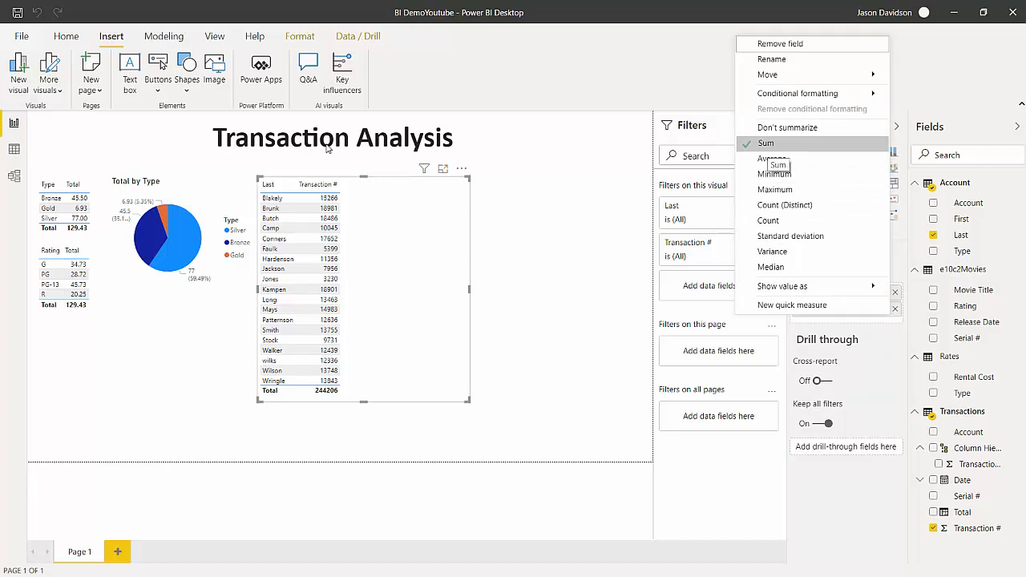
pyautogui.click(787, 127)
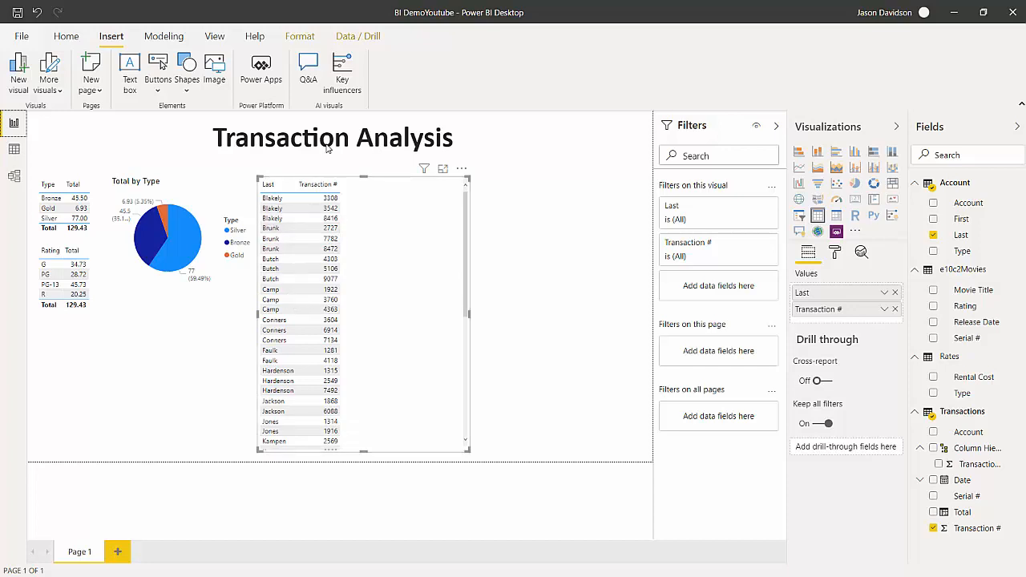
pyautogui.click(884, 310)
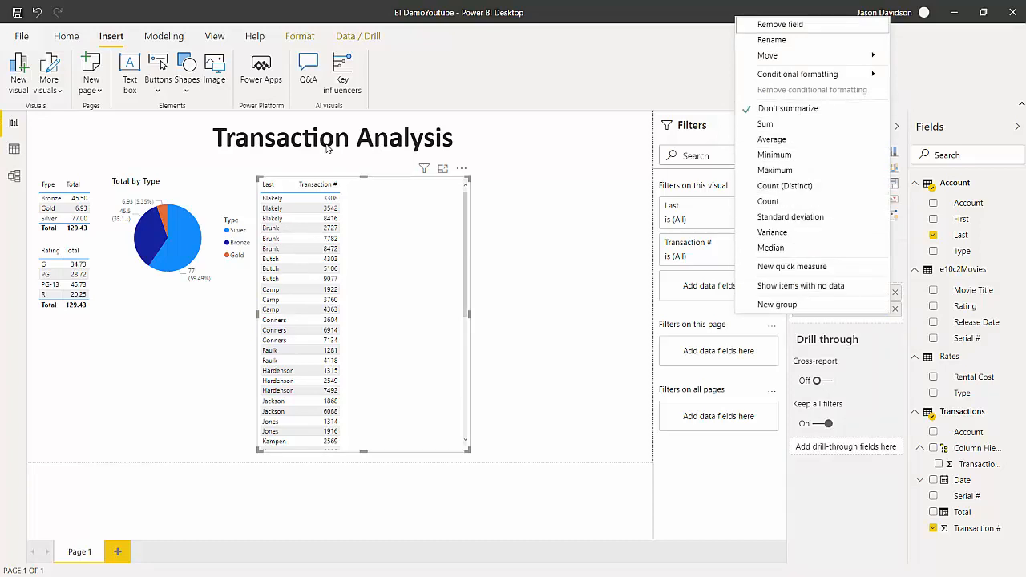
pyautogui.click(769, 201)
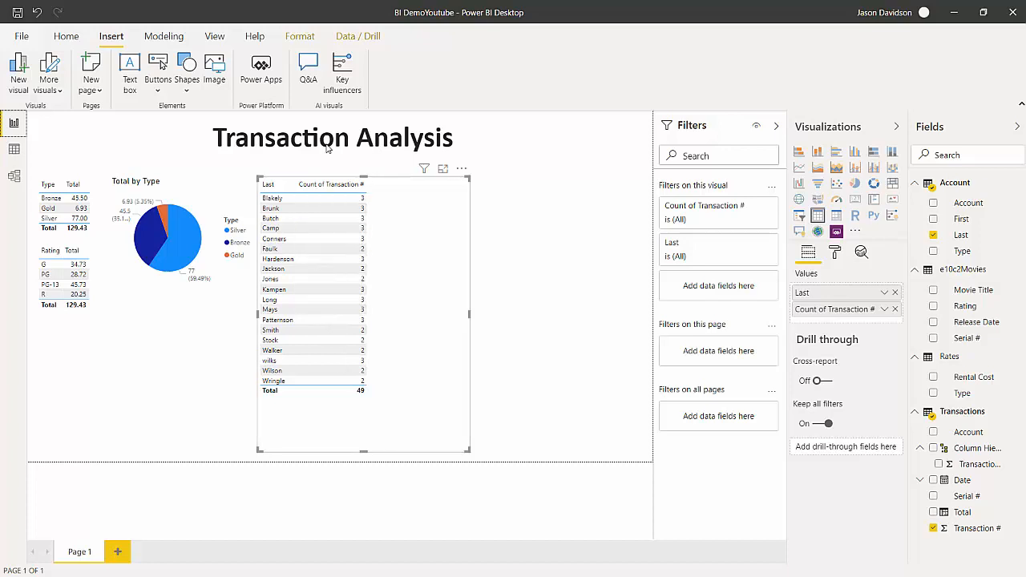
pyautogui.moveTo(363, 451); pyautogui.dragTo(363, 402)
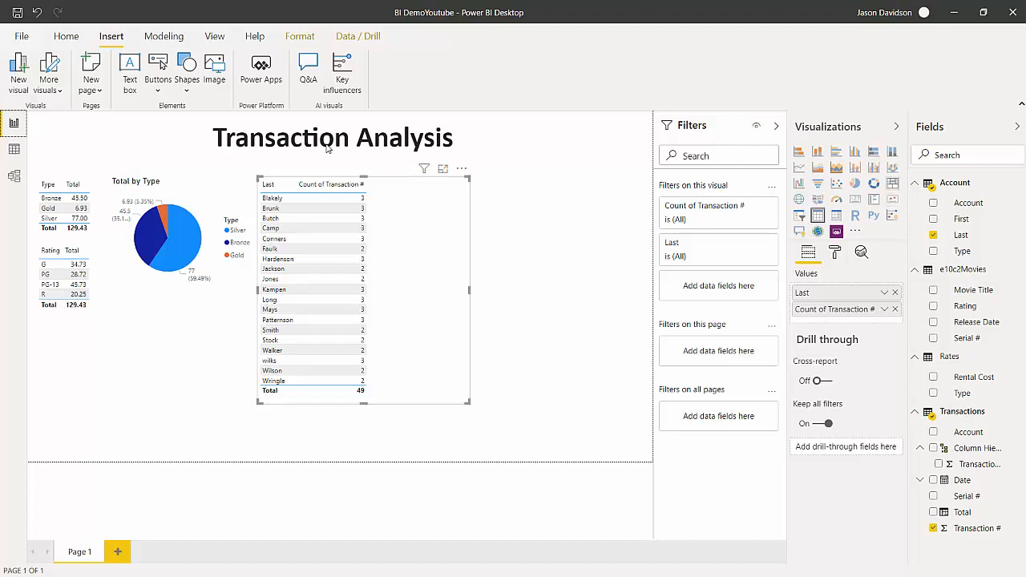
# Convert the last-name table to a treemap and stretch it across the full page width beneath the other visuals.
pyautogui.click(892, 182)
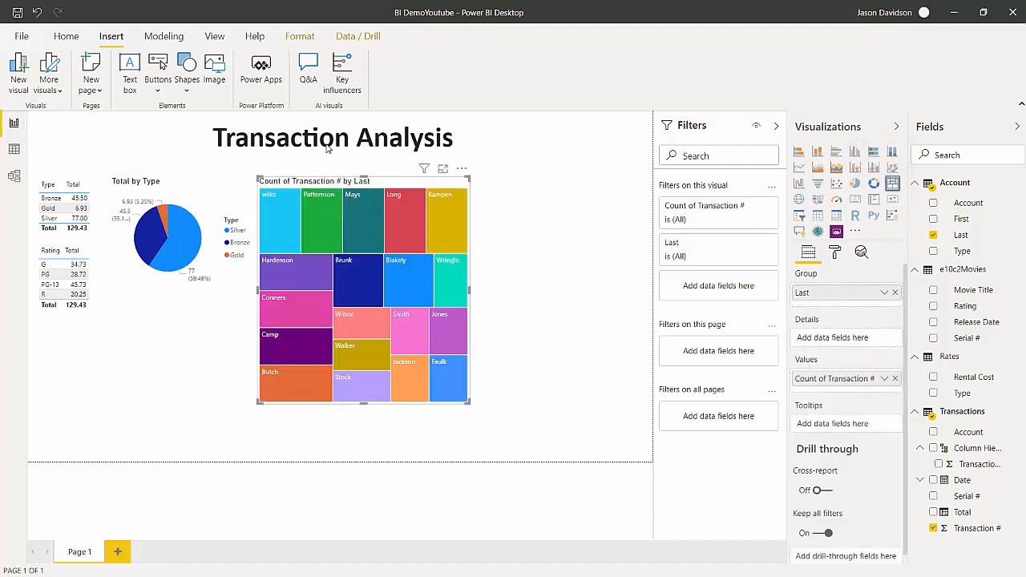
pyautogui.click(327, 148)
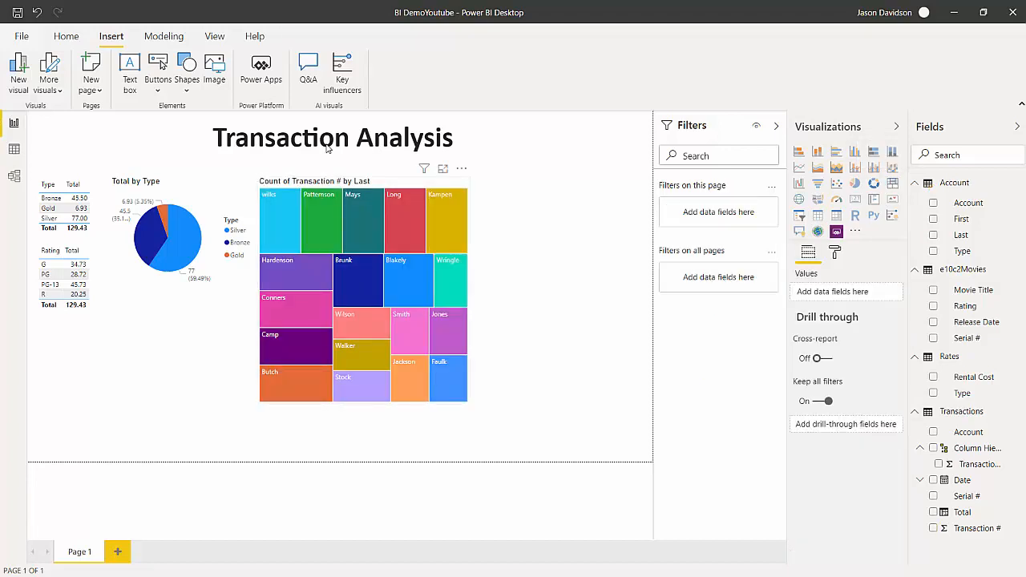
pyautogui.click(450, 281)
pyautogui.moveTo(363, 177)
pyautogui.mouseDown()
pyautogui.moveTo(357, 346)
pyautogui.moveTo(245, 354)
pyautogui.moveTo(138, 334)
pyautogui.moveTo(129, 322)
pyautogui.mouseUp()
pyautogui.click(363, 240)
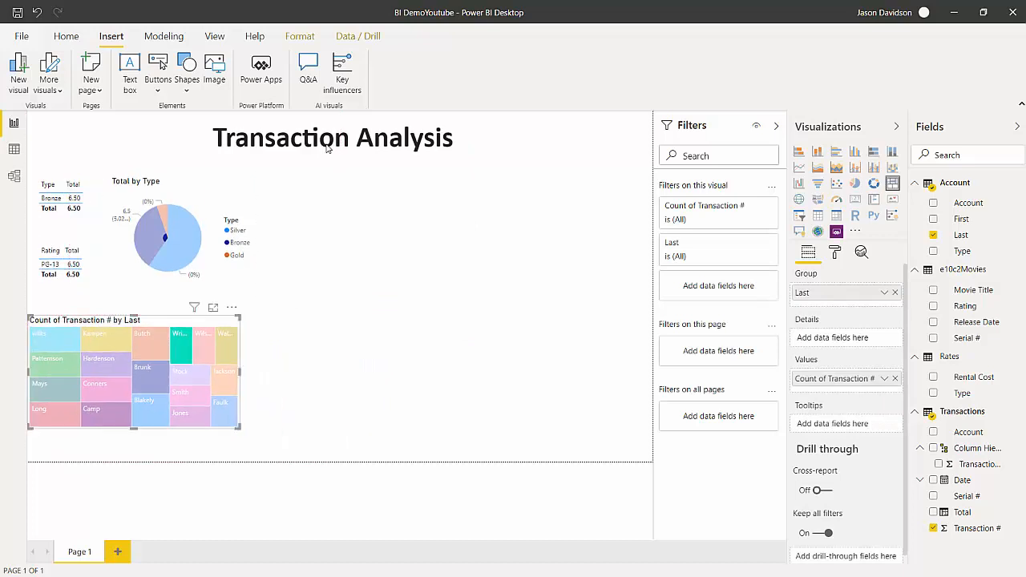
pyautogui.moveTo(239, 427); pyautogui.dragTo(653, 462)
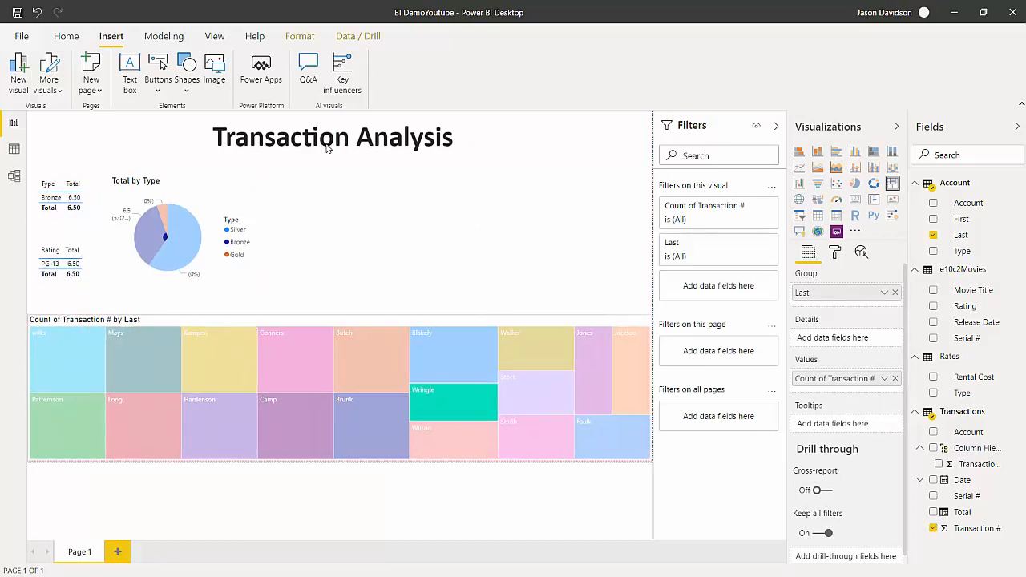
# Add a Q&A visual spanning from the pie chart to the page edge and query it for an account's last name.
pyautogui.click(328, 148)
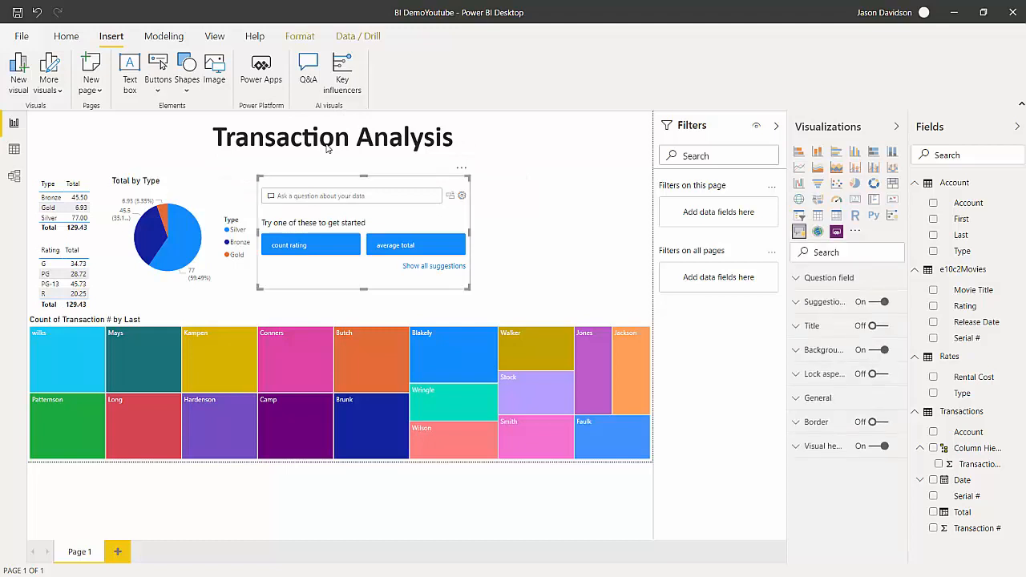
pyautogui.press('Delete')
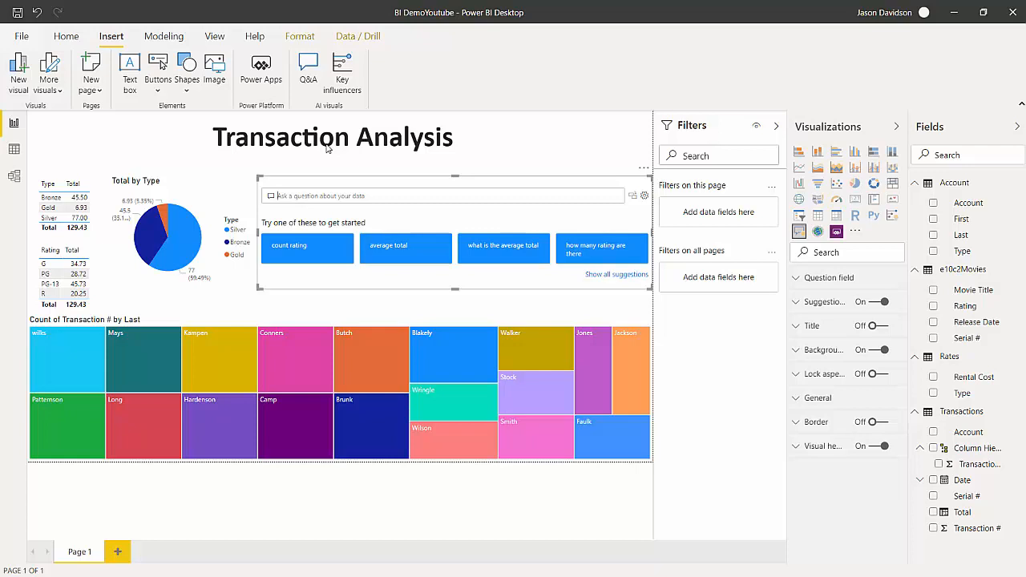
pyautogui.write('Camp')
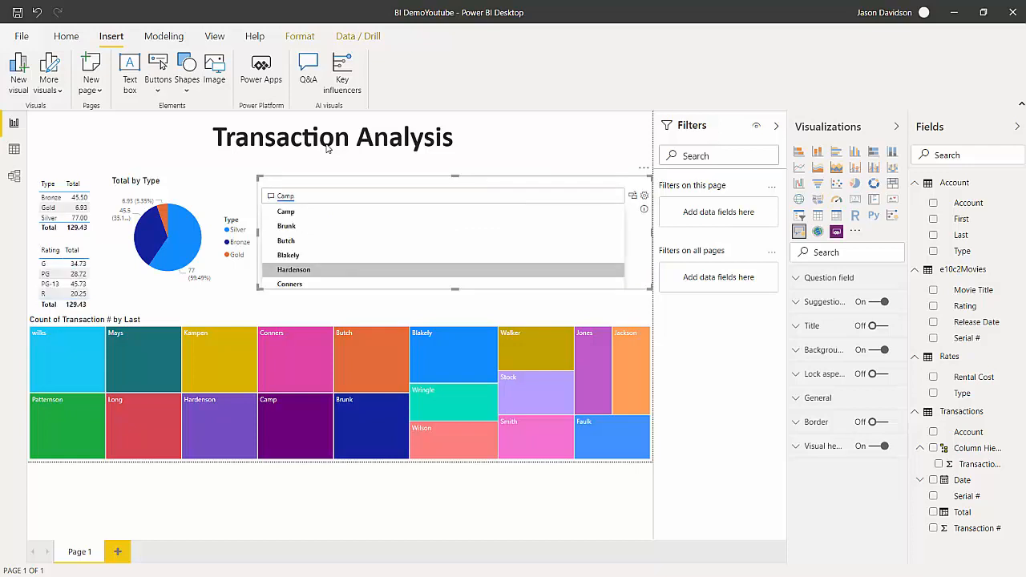
pyautogui.press('Up')
pyautogui.press('Up')
pyautogui.press('Up')
pyautogui.press('Up')
pyautogui.press('Down')
pyautogui.press('Down')
pyautogui.press('Down')
pyautogui.press('Down')
pyautogui.press('Down')
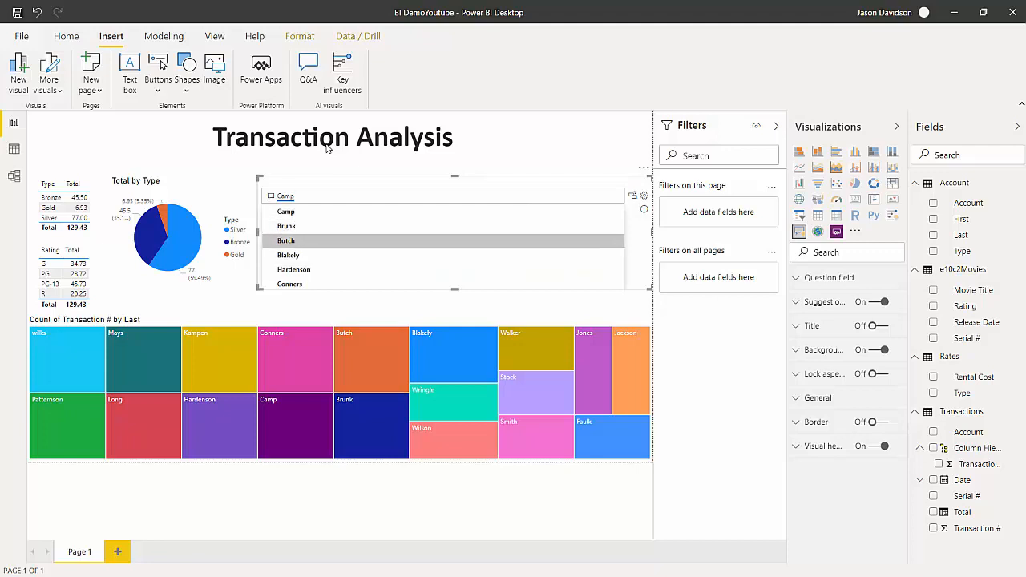
pyautogui.press('Up')
pyautogui.press('Up')
pyautogui.press('Up')
pyautogui.press('Up')
pyautogui.press('Up')
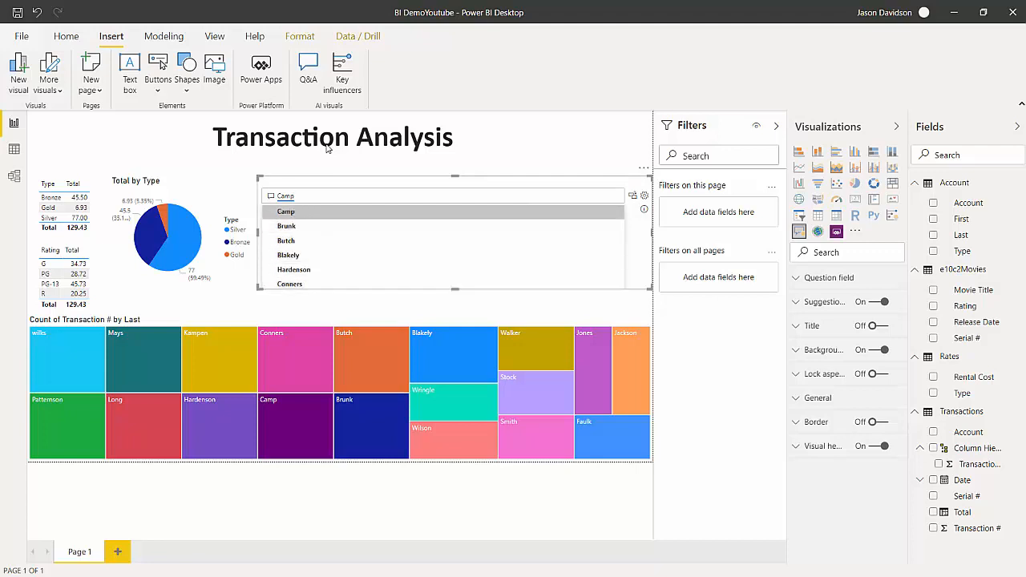
pyautogui.press('Return')
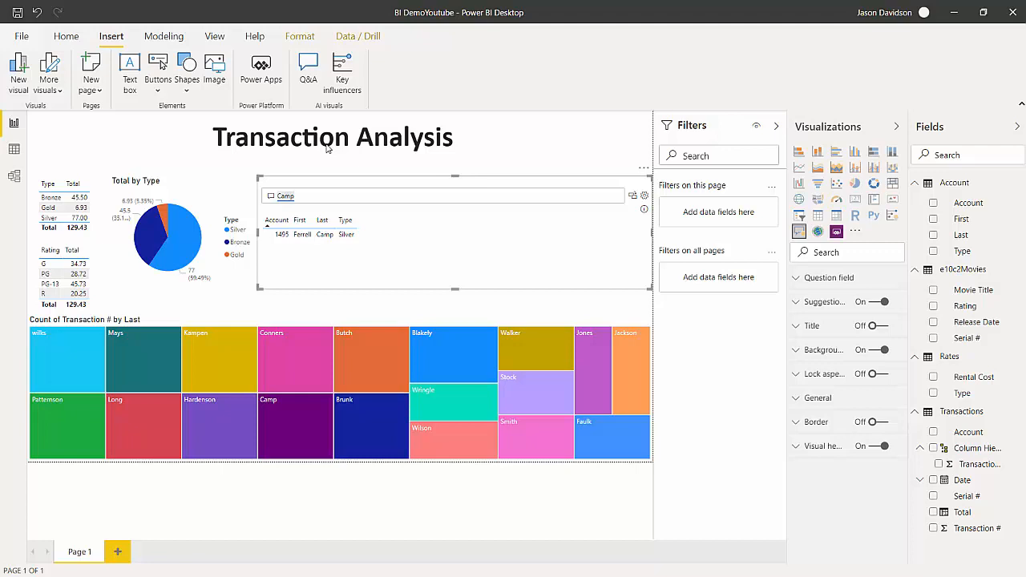
# Replace the question in the Q&A visual with "Gold" and deselect the visual.
pyautogui.press('BackSpace')
pyautogui.press('BackSpace')
pyautogui.press('BackSpace')
pyautogui.write('Gold')
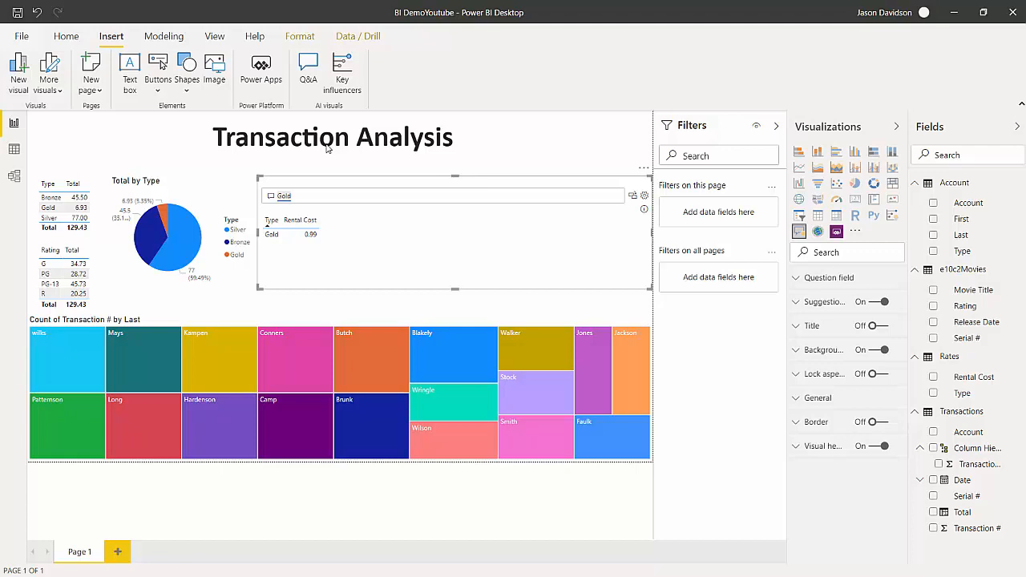
pyautogui.click(327, 149)
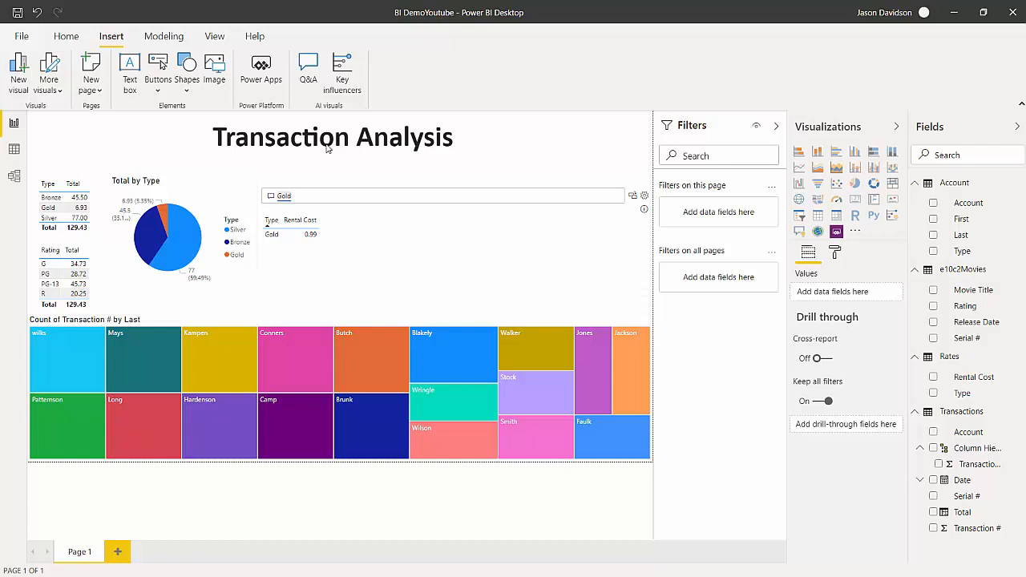
# Add a second blank report page and return to Page 1.
pyautogui.hotkey('ctrl', 'm')
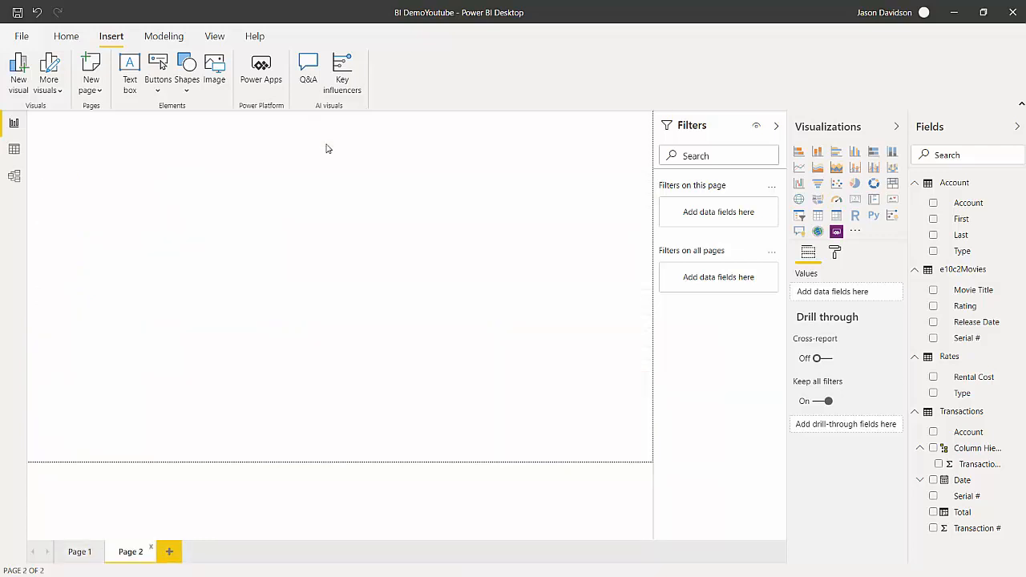
pyautogui.click(80, 552)
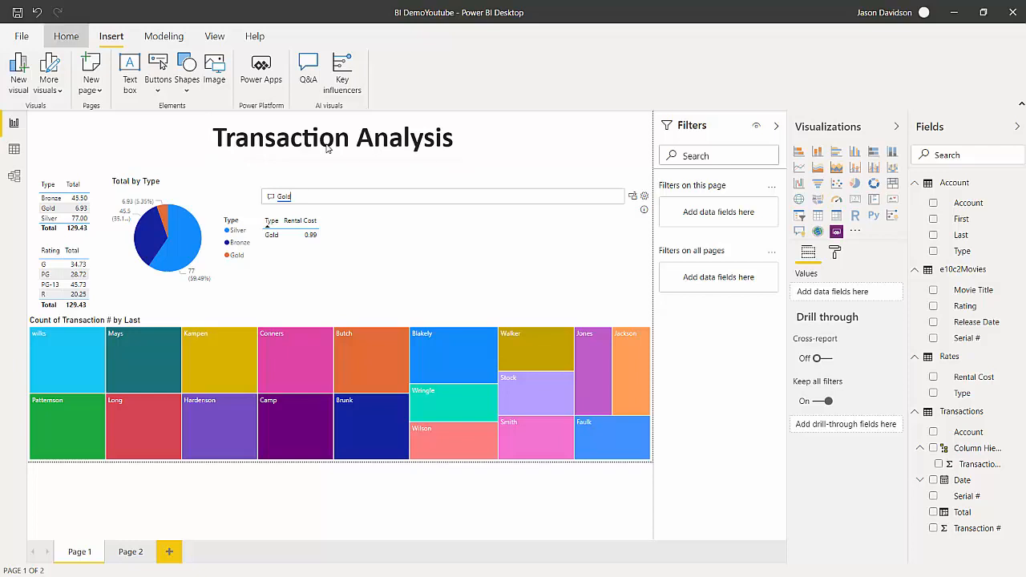
pyautogui.click(66, 36)
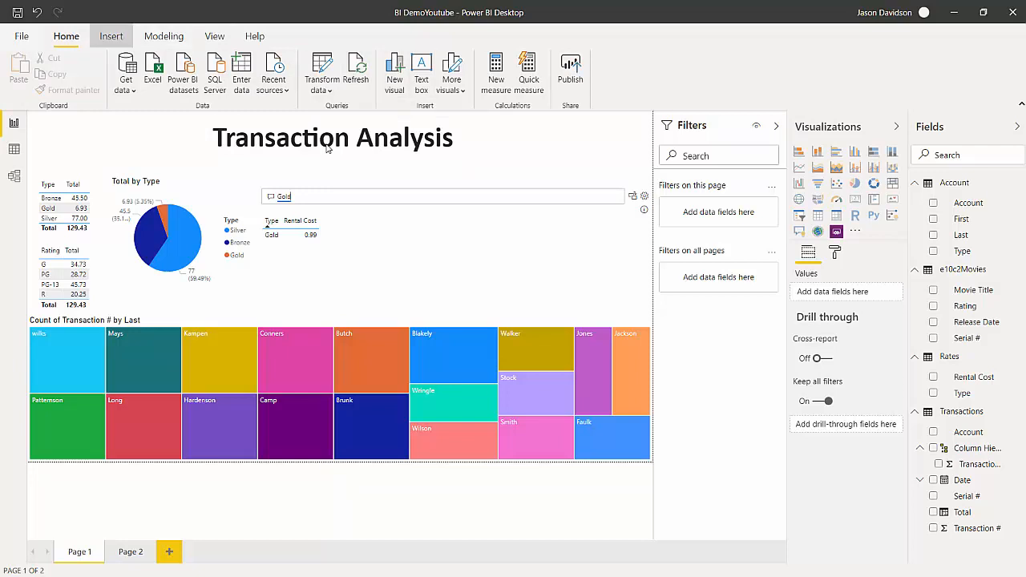
pyautogui.click(111, 36)
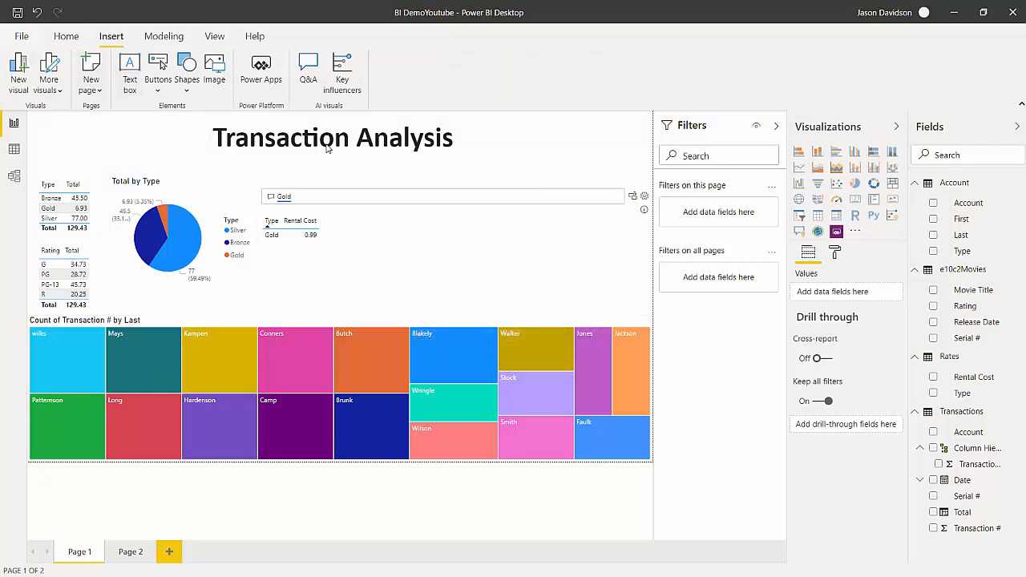
pyautogui.click(158, 80)
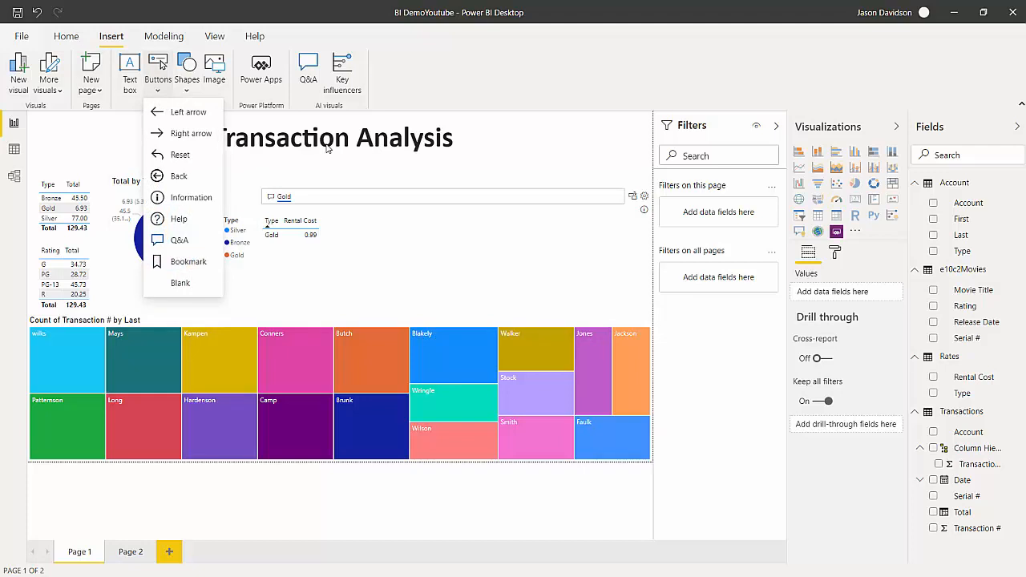
pyautogui.click(179, 240)
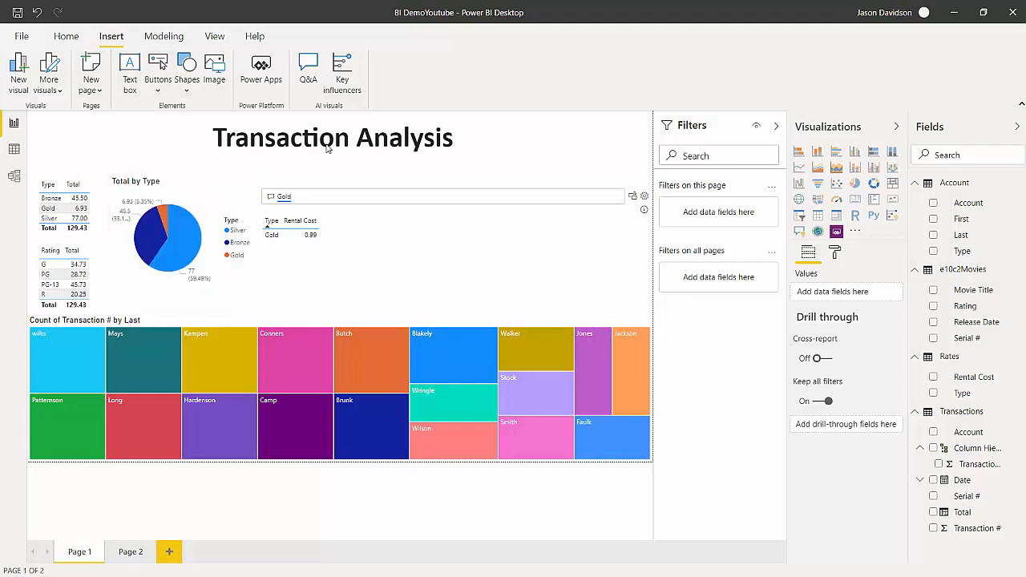
pyautogui.click(66, 36)
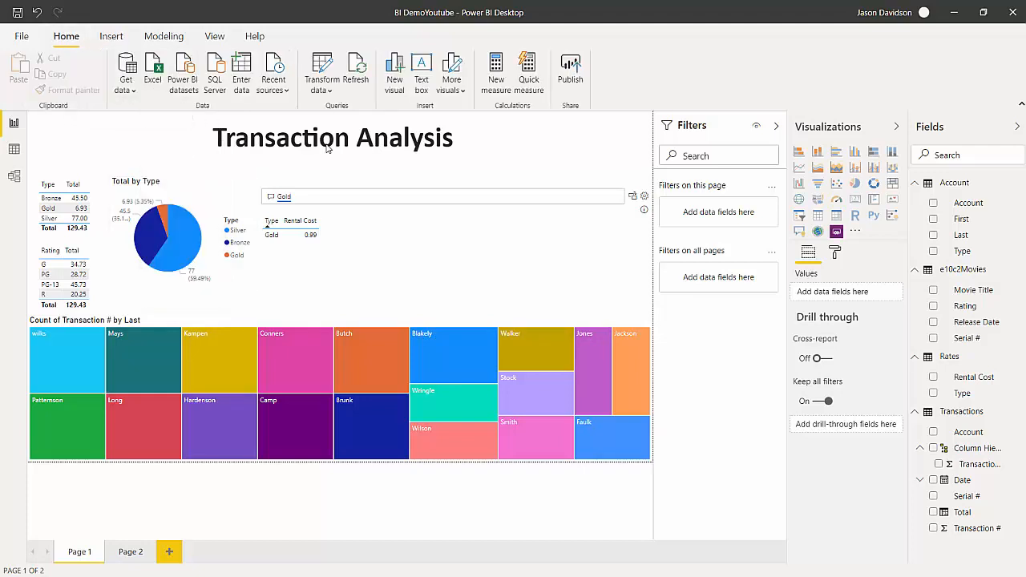